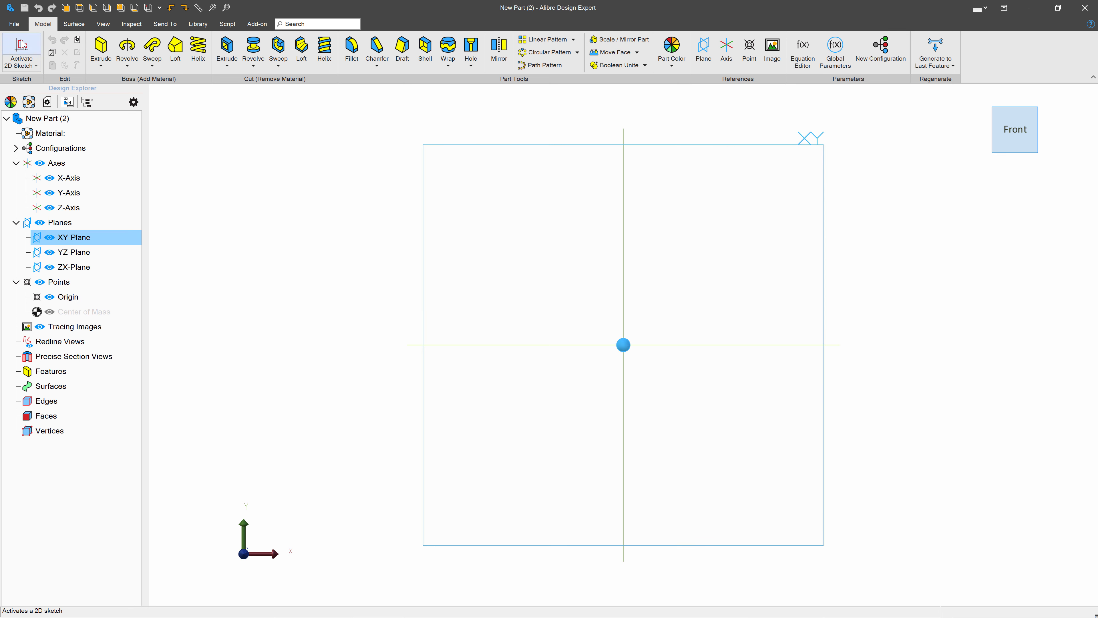
Start a sketch on the XY plane and draw a center rectangle about 6.84" wide from the origin.
{"action": "left_click", "coordinate": [476, 255]}
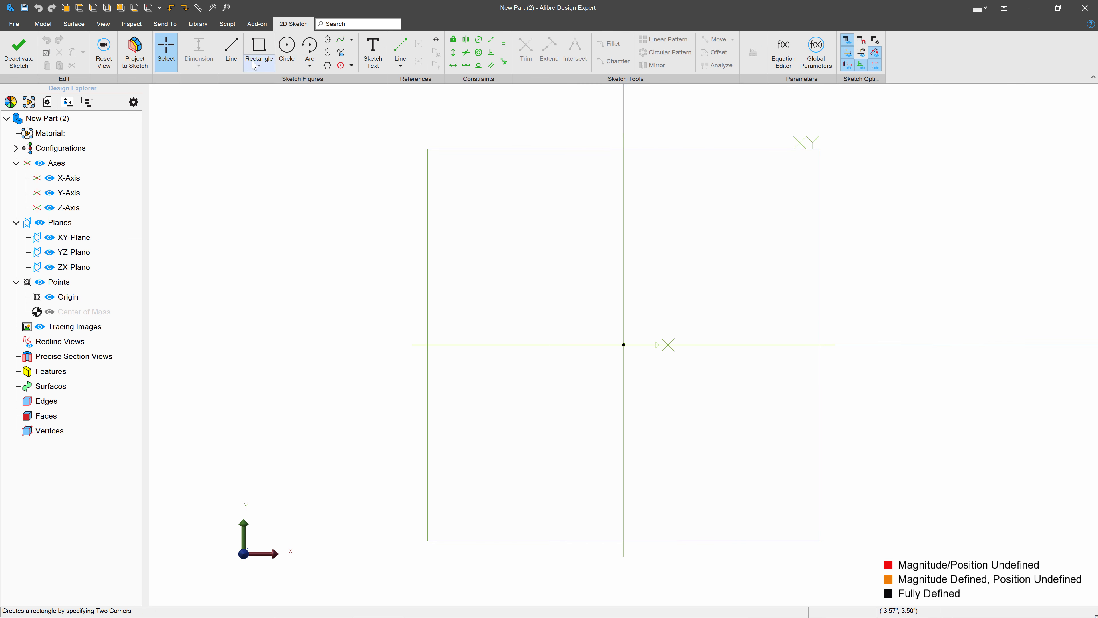
{"action": "left_click", "coordinate": [258, 65]}
{"action": "left_click", "coordinate": [275, 118]}
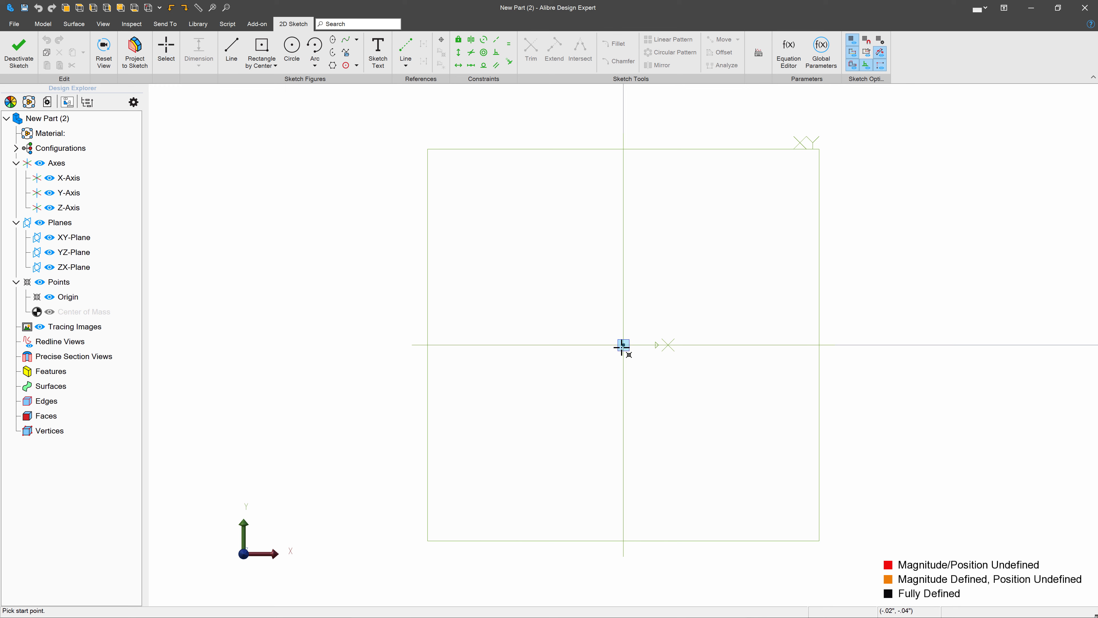
{"action": "left_click", "coordinate": [623, 345]}
{"action": "left_click", "coordinate": [879, 205]}
{"action": "left_click", "coordinate": [166, 48]}
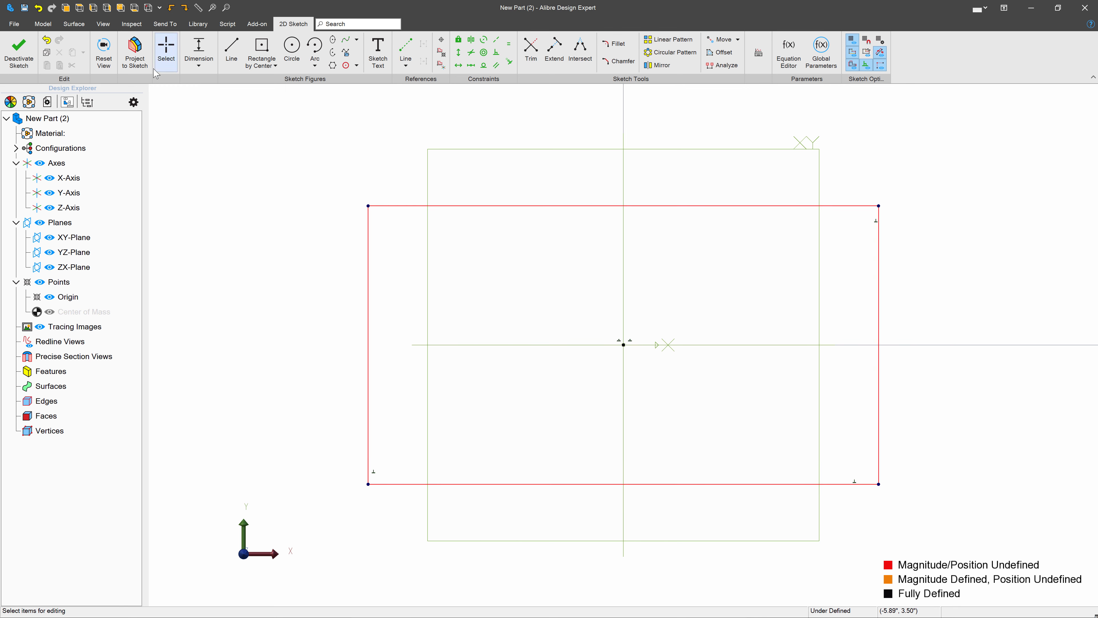
Dimension the rectangle to 3.25" high and 5.5" wide.
{"action": "left_click", "coordinate": [366, 306]}
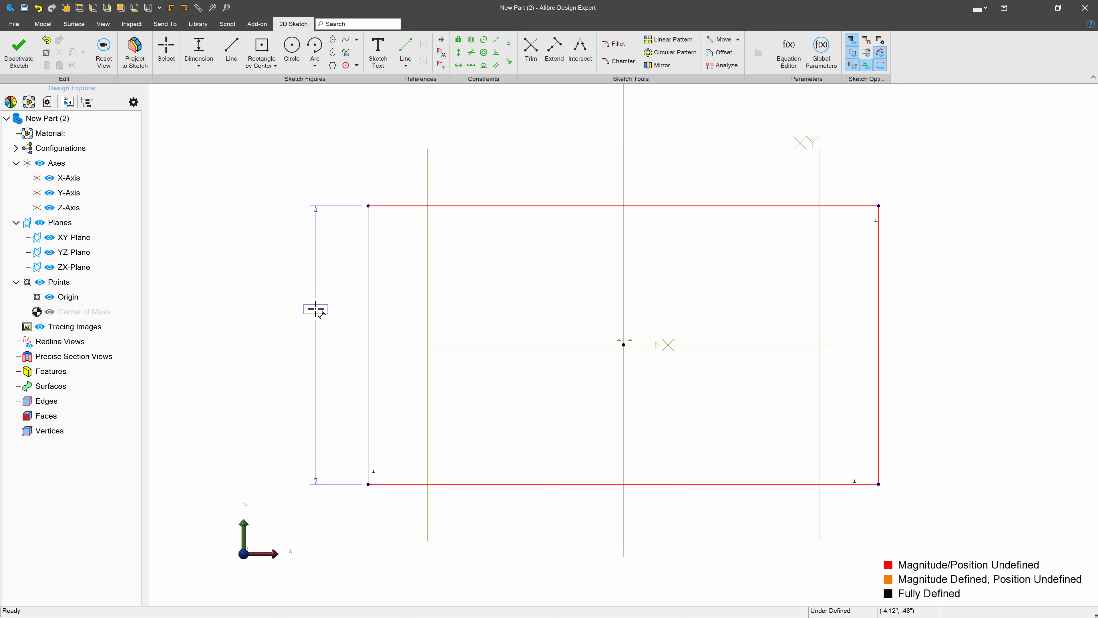
{"action": "left_click", "coordinate": [316, 308]}
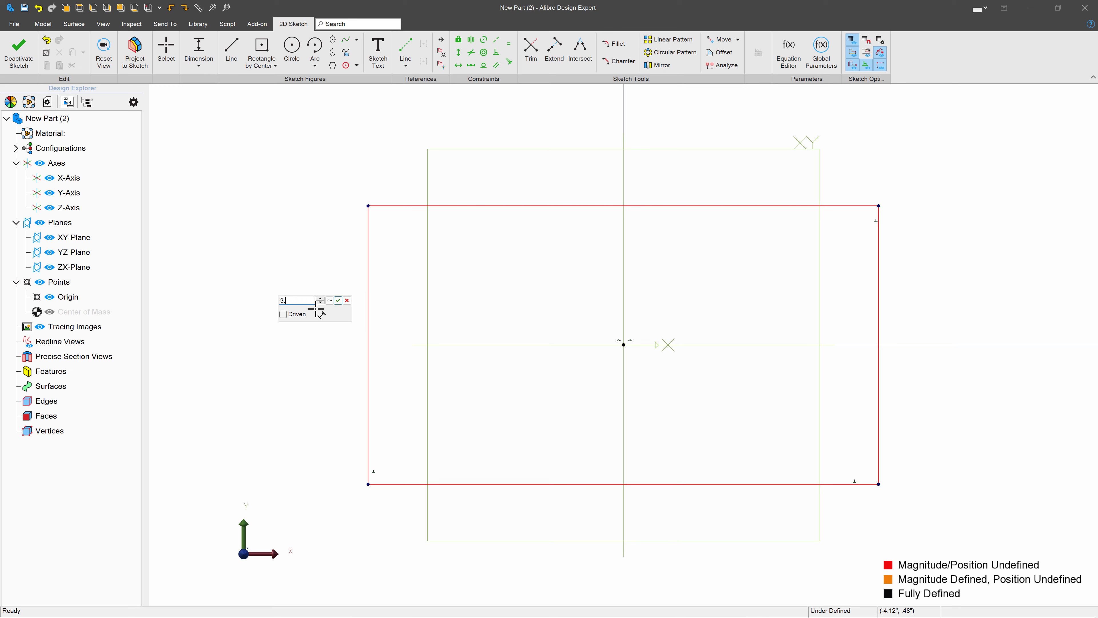
{"action": "type", "text": "3.25"}
{"action": "key", "text": "Return"}
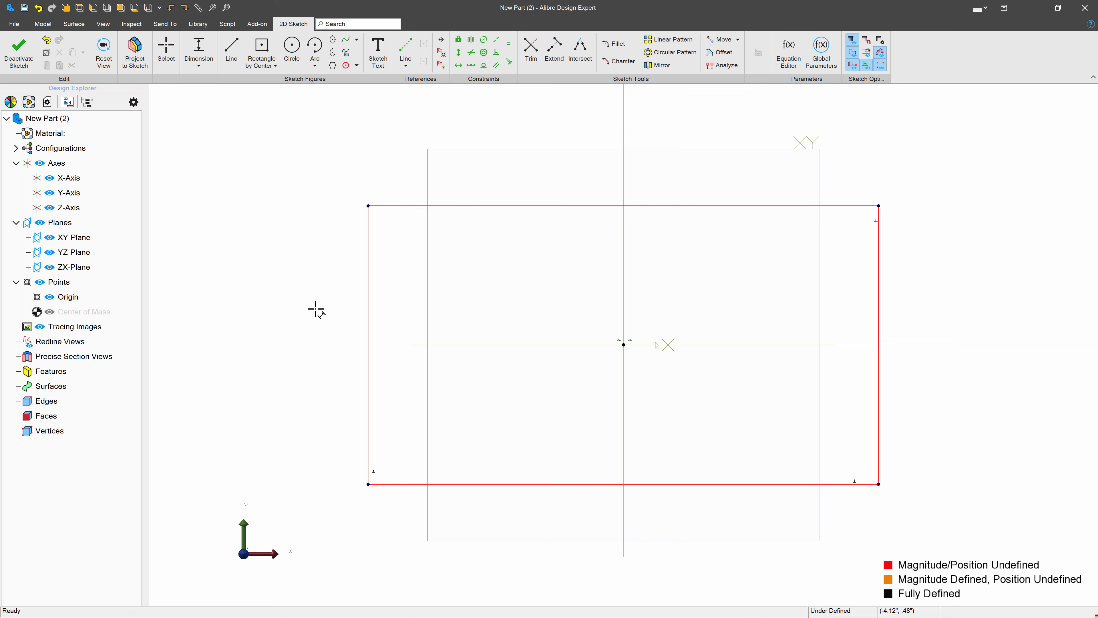
{"action": "left_click", "coordinate": [429, 465]}
{"action": "left_click", "coordinate": [442, 505]}
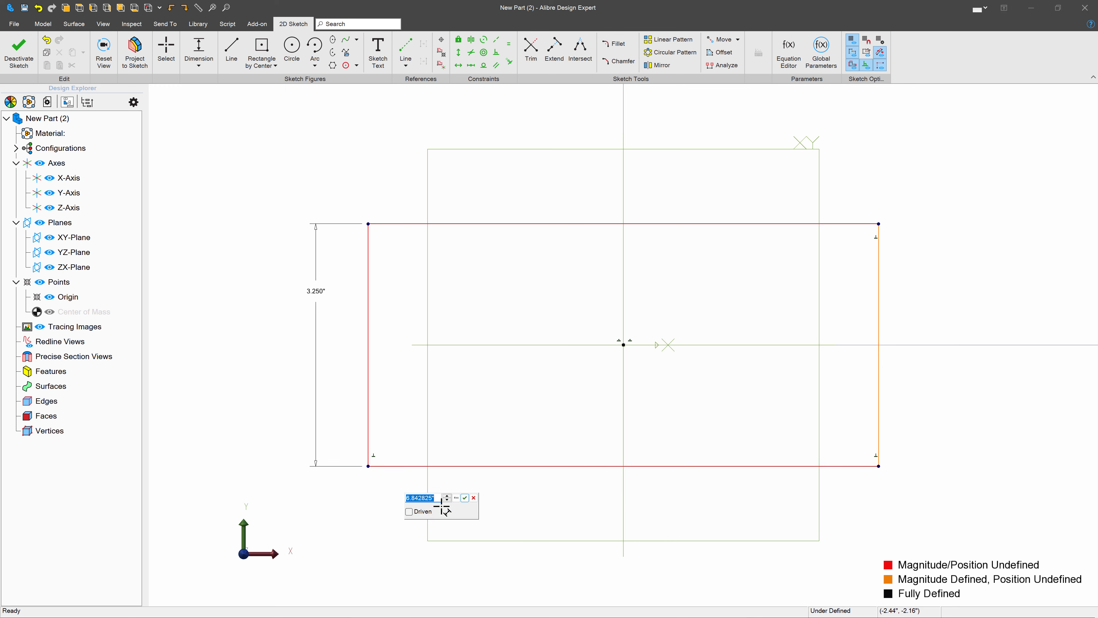
{"action": "type", "text": "5.5"}
{"action": "key", "text": "Return"}
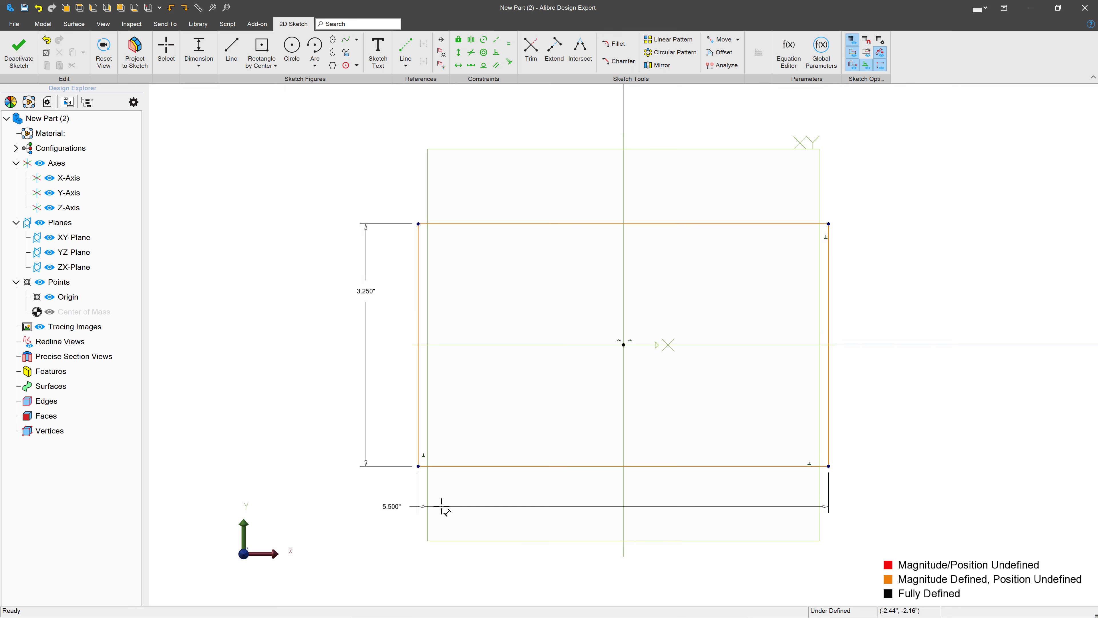
Constrain the rectangle's top edge as horizontal and finish the sketch.
{"action": "left_click", "coordinate": [458, 65]}
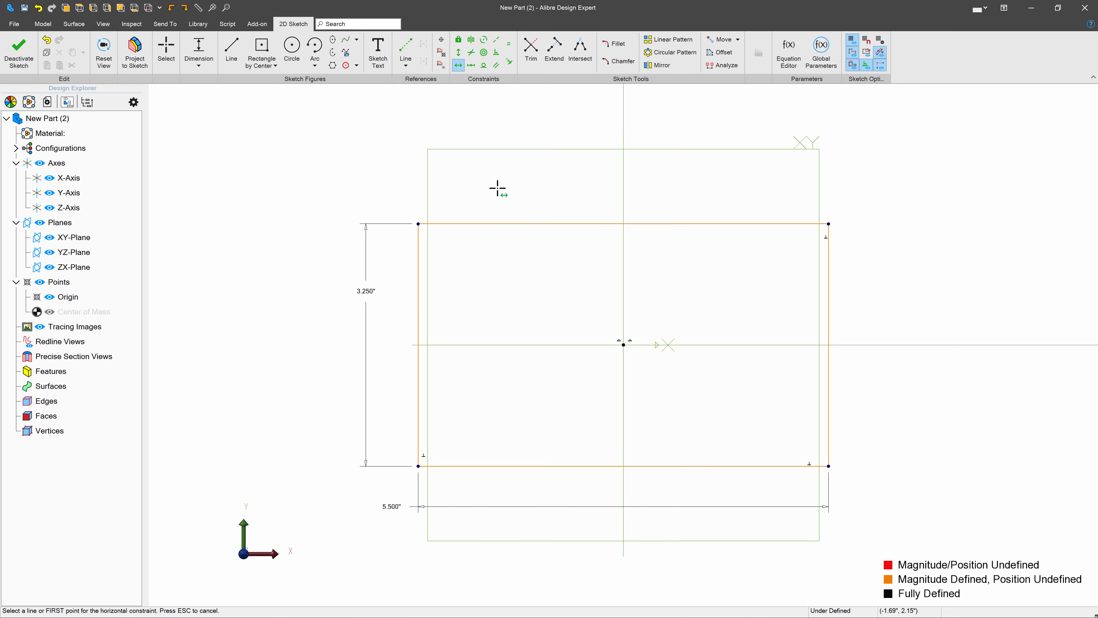
{"action": "left_click", "coordinate": [502, 224]}
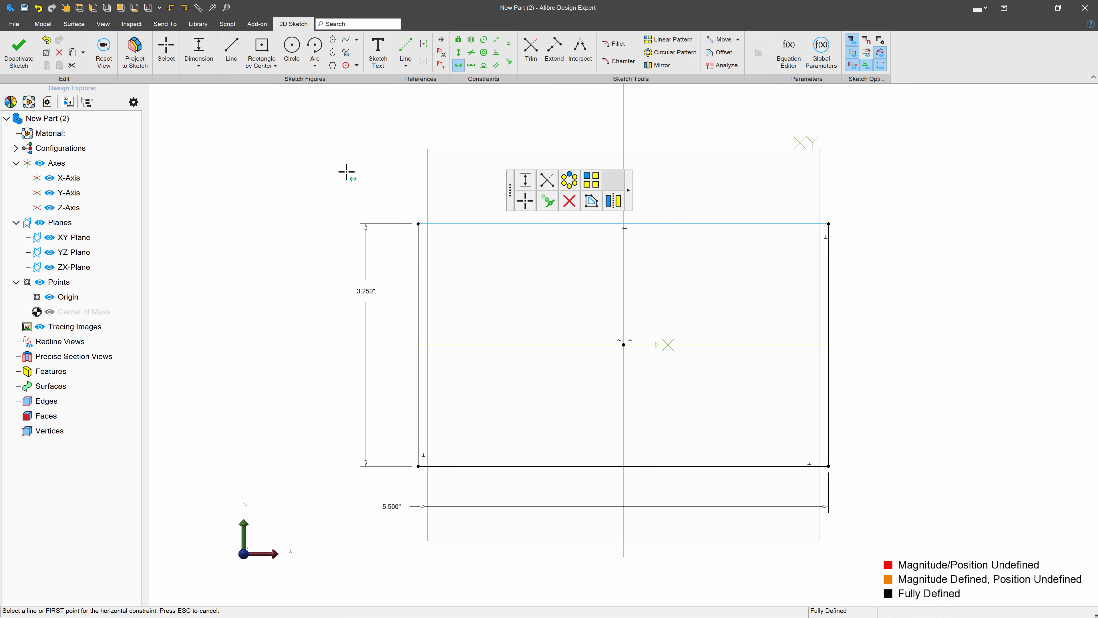
{"action": "left_click", "coordinate": [19, 51]}
Extrude the rectangle as a boss with the Mid Plane type and a depth of 5".
{"action": "left_click", "coordinate": [101, 50]}
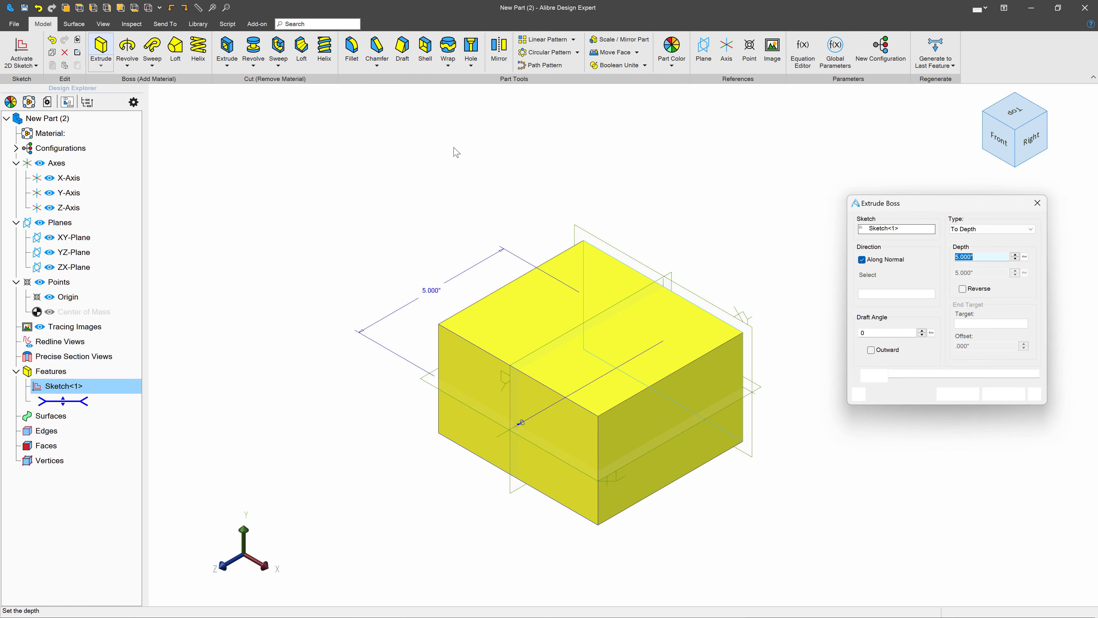
{"action": "left_click", "coordinate": [968, 229]}
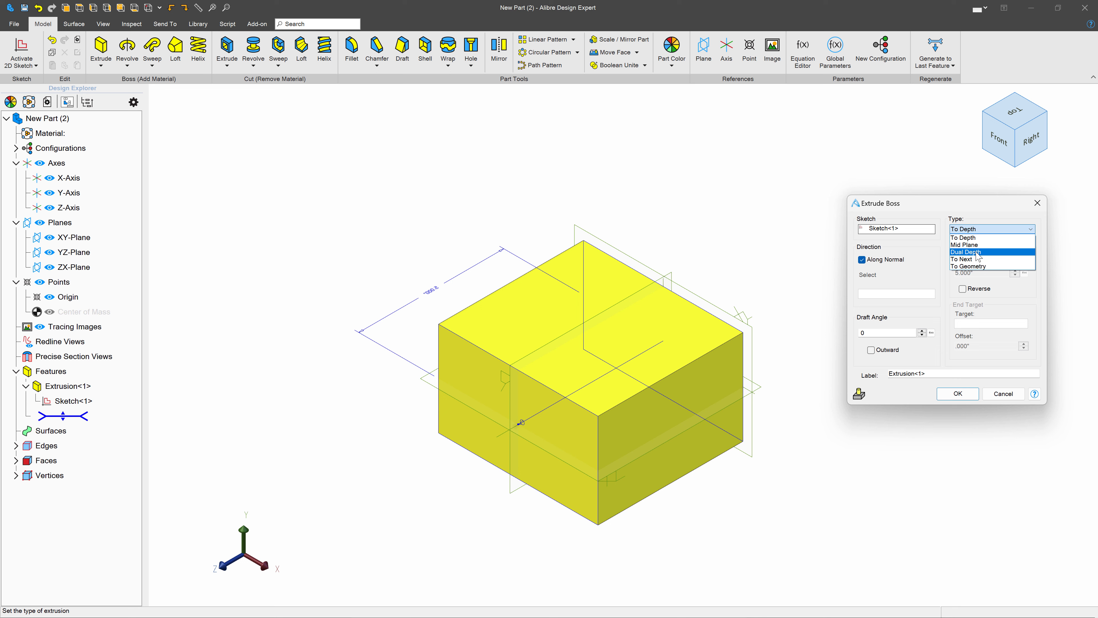
{"action": "left_click", "coordinate": [977, 244]}
{"action": "left_click", "coordinate": [957, 393]}
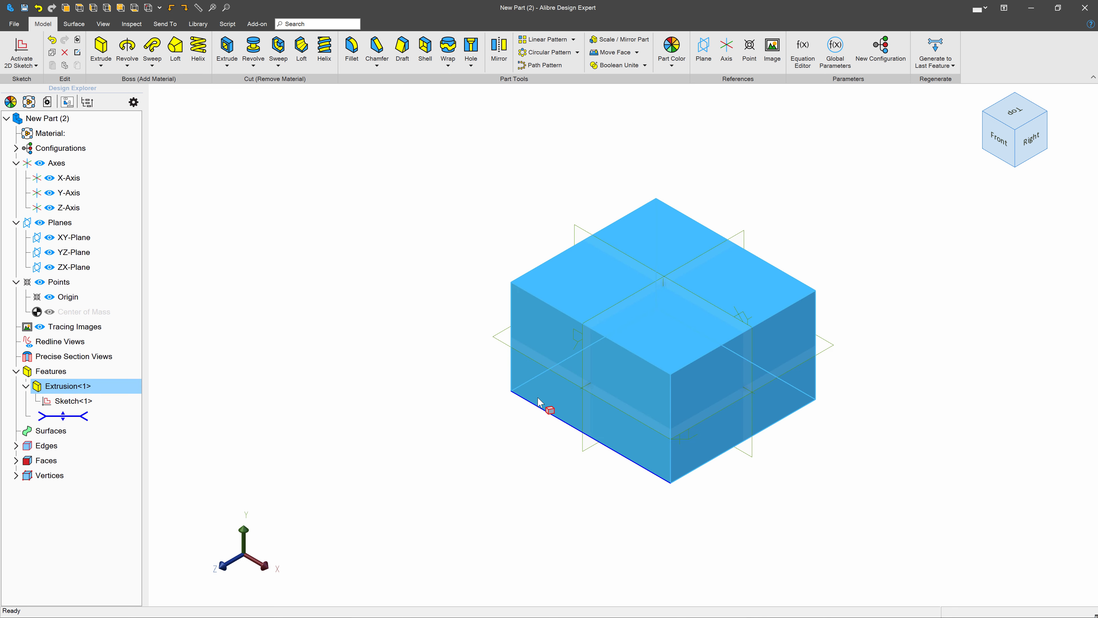
Chamfer the three edges meeting at the block's top front left corner with an equal distance of 1.35".
{"action": "middle_click_drag", "start_coordinate": [539, 403], "coordinate": [363, 130]}
{"action": "left_click", "coordinate": [380, 48]}
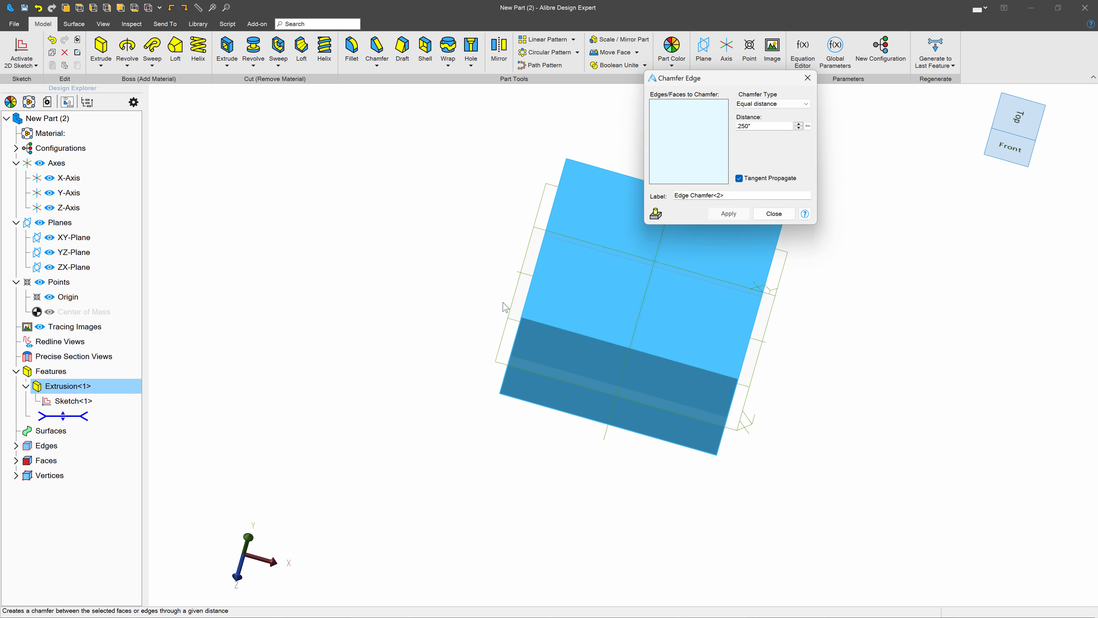
{"action": "left_click", "coordinate": [583, 336]}
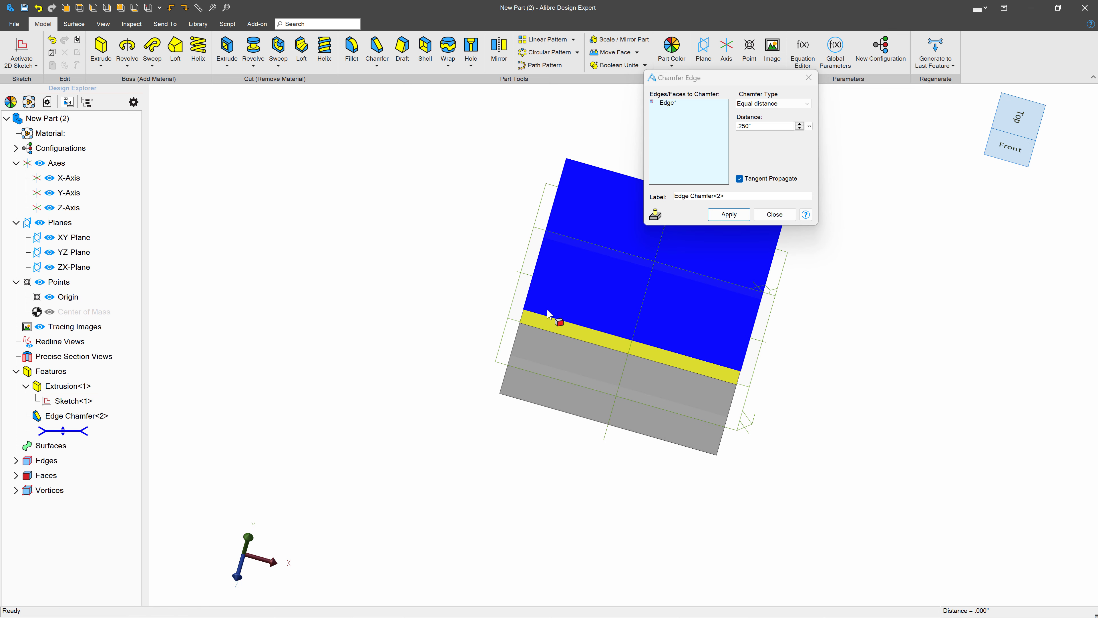
{"action": "left_click", "coordinate": [531, 288]}
{"action": "left_click", "coordinate": [515, 347]}
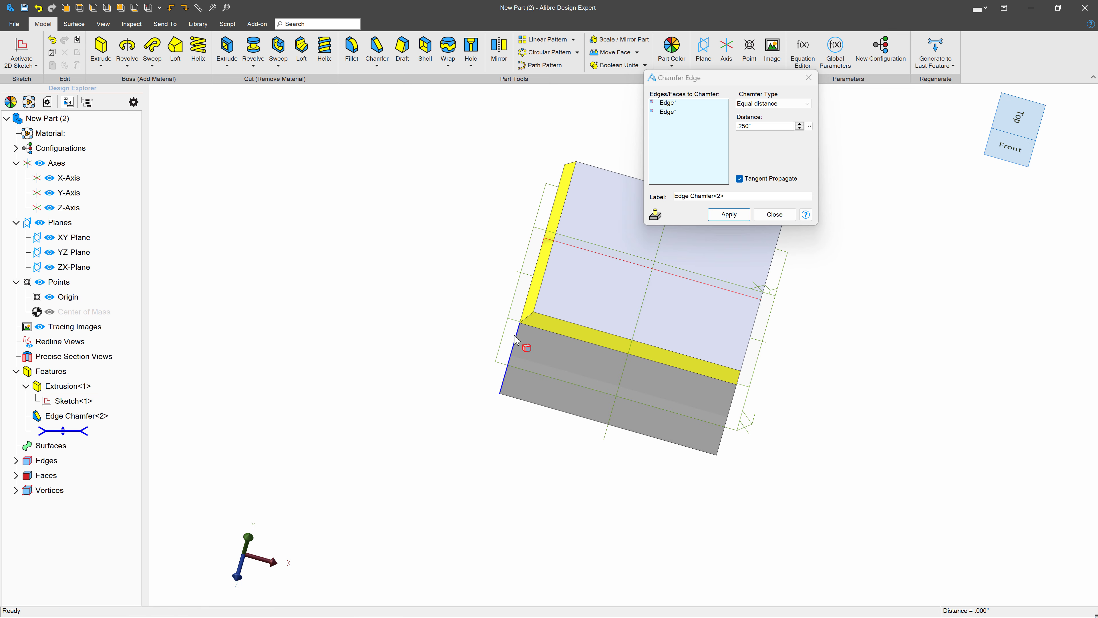
{"action": "left_click", "coordinate": [757, 126]}
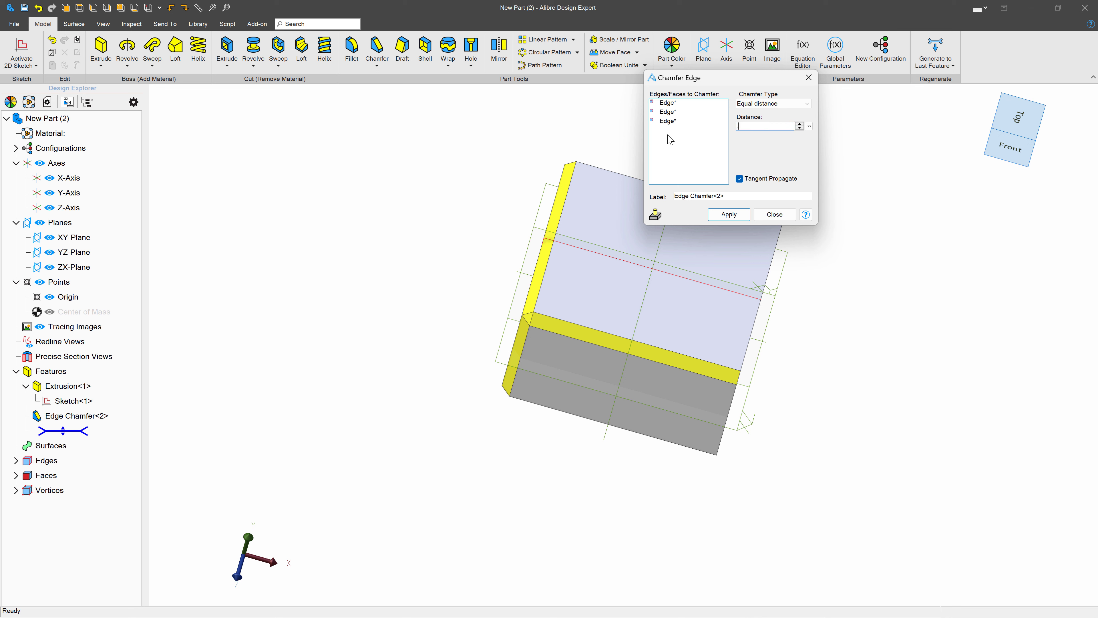
{"action": "type", "text": "1.3"}
{"action": "key", "text": "Return"}
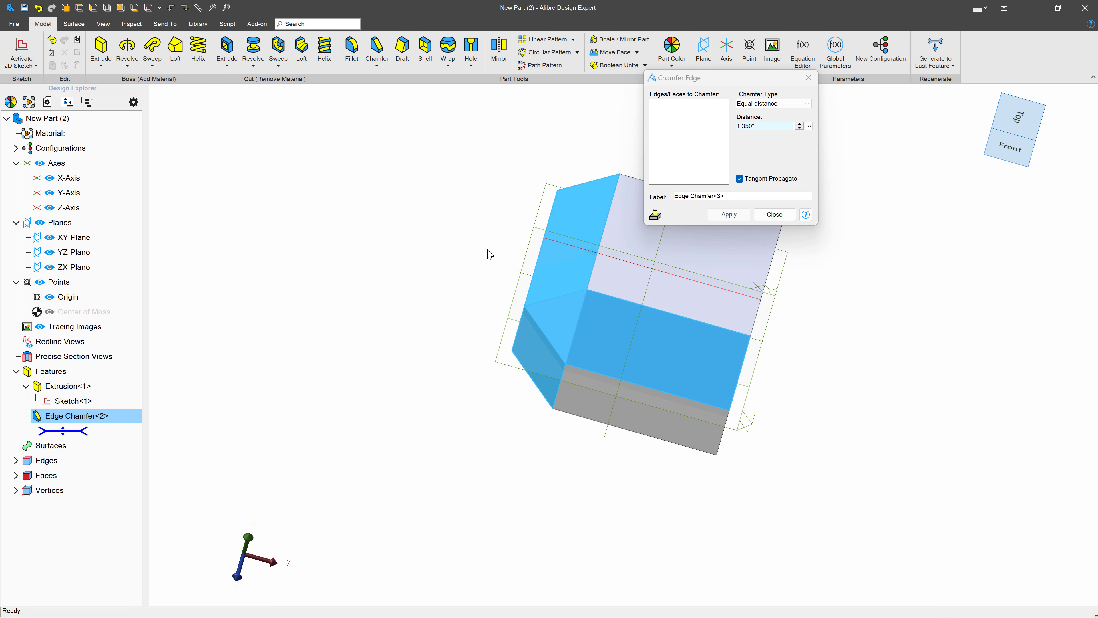
{"action": "left_click", "coordinate": [774, 214]}
Fillet the block's bottom front, angled corner and left edges with a 0.25" constant radius.
{"action": "mouse_move", "coordinate": [558, 357]}
{"action": "middle_mouse_down"}
{"action": "mouse_move", "coordinate": [573, 363]}
{"action": "mouse_move", "coordinate": [560, 350]}
{"action": "middle_mouse_up"}
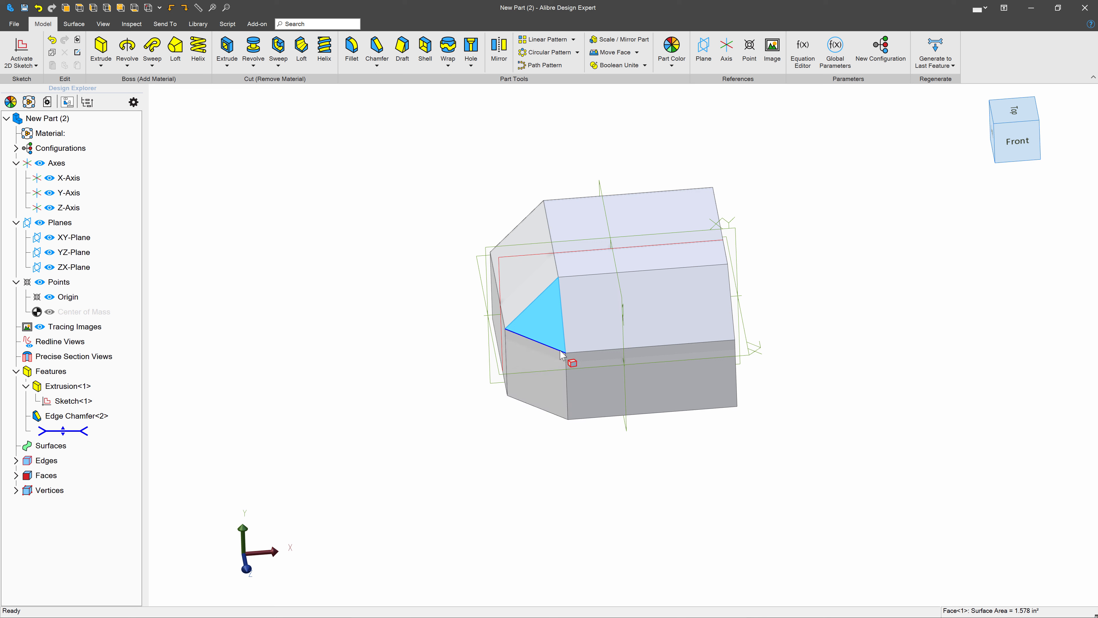
{"action": "left_click", "coordinate": [352, 47]}
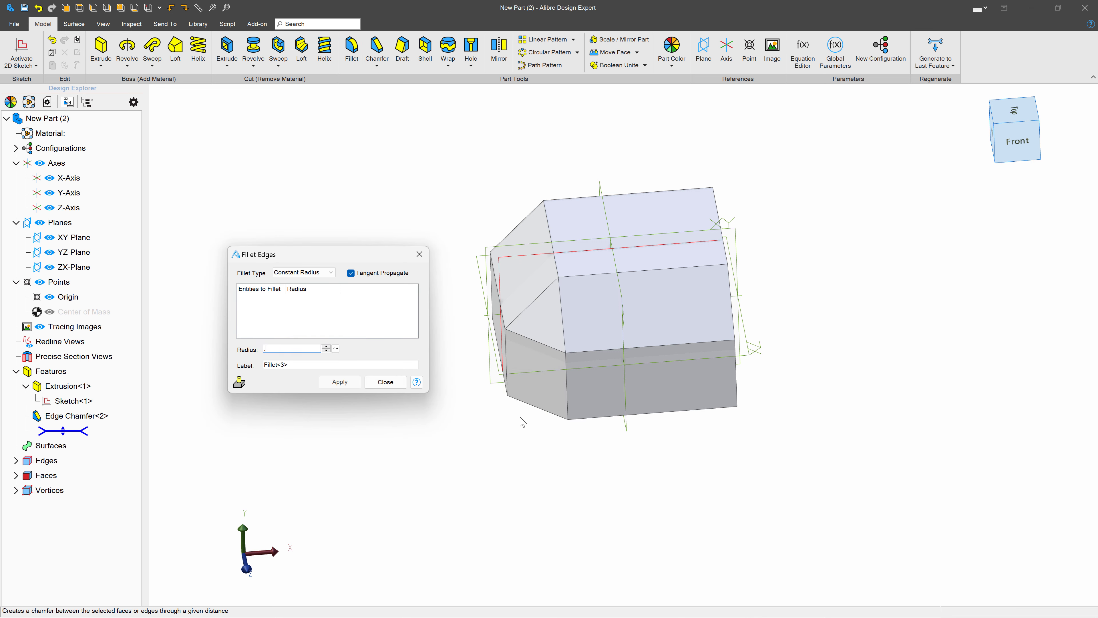
{"action": "left_click", "coordinate": [382, 309]}
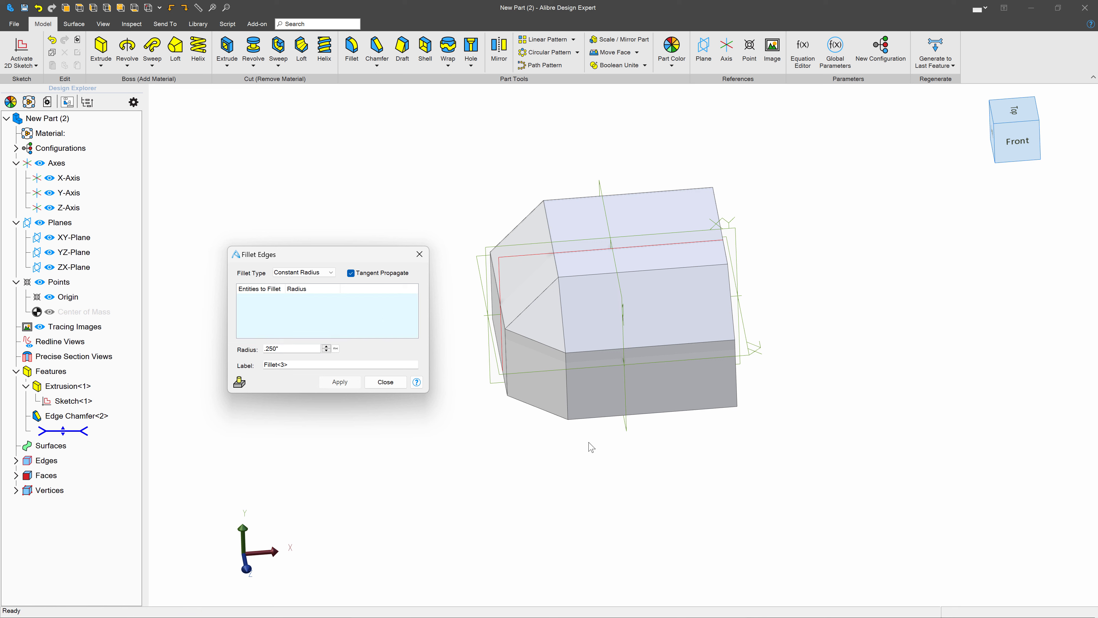
{"action": "left_click", "coordinate": [599, 416]}
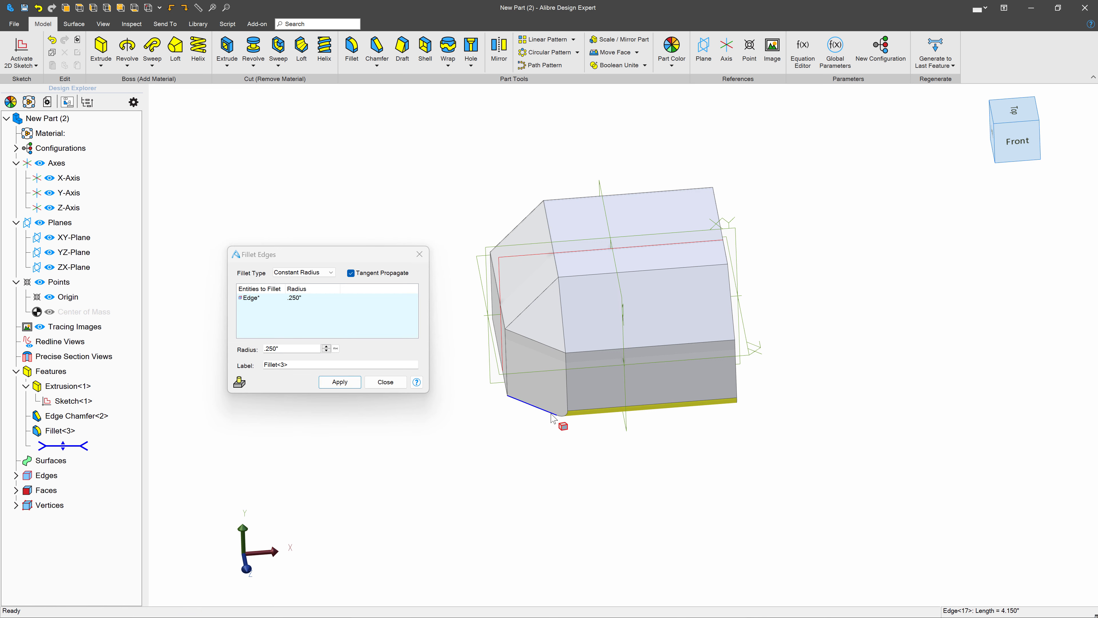
{"action": "left_click", "coordinate": [551, 416]}
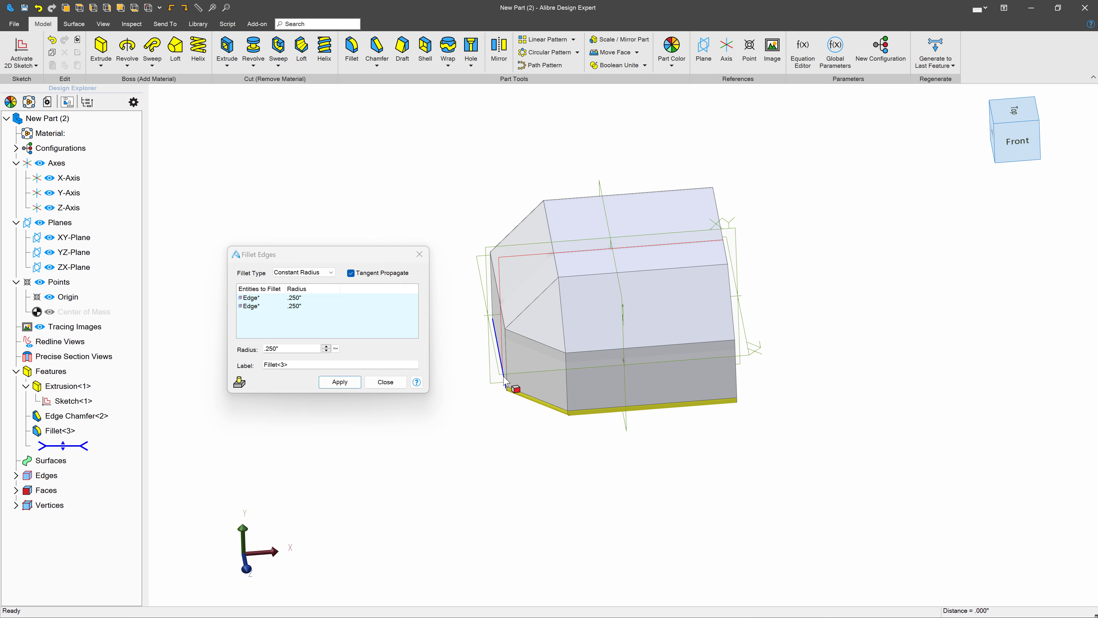
{"action": "left_click", "coordinate": [508, 378]}
{"action": "middle_click_drag", "start_coordinate": [560, 386], "coordinate": [472, 376]}
{"action": "key", "text": "Return"}
Try shelling the block with its top face removed and a 0.2" standard thickness, and discard the preview.
{"action": "scroll", "coordinate": [531, 308], "scroll_direction": "up", "scroll_amount": 3}
{"action": "scroll", "coordinate": [531, 308], "scroll_direction": "up", "scroll_amount": 3}
{"action": "scroll", "coordinate": [472, 376], "scroll_direction": "down", "scroll_amount": 3}
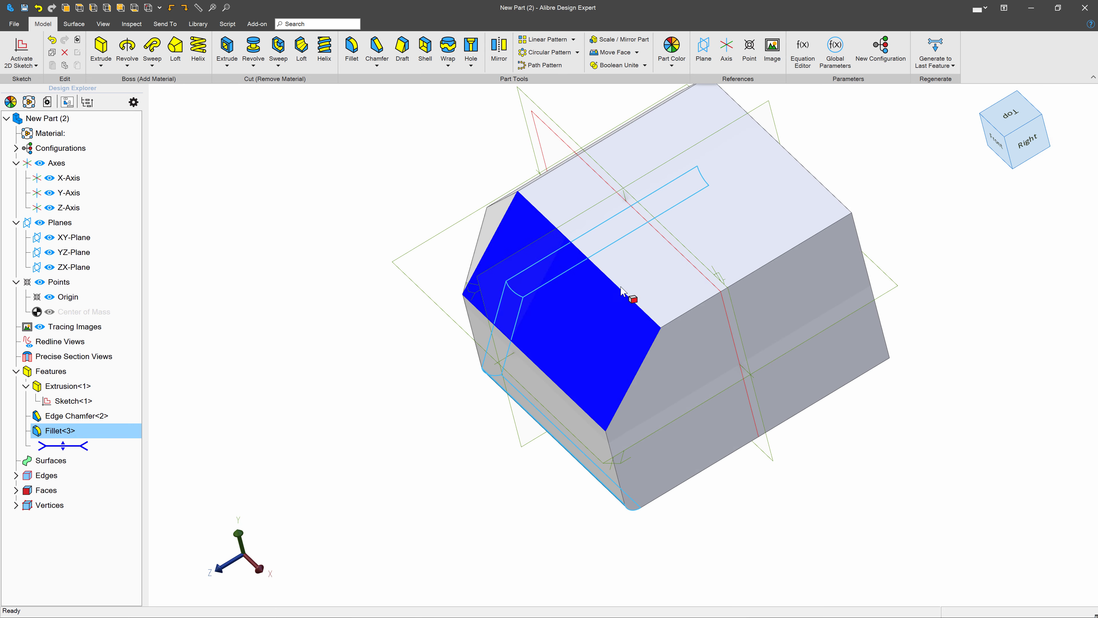
{"action": "left_click", "coordinate": [627, 260]}
{"action": "left_click", "coordinate": [425, 49]}
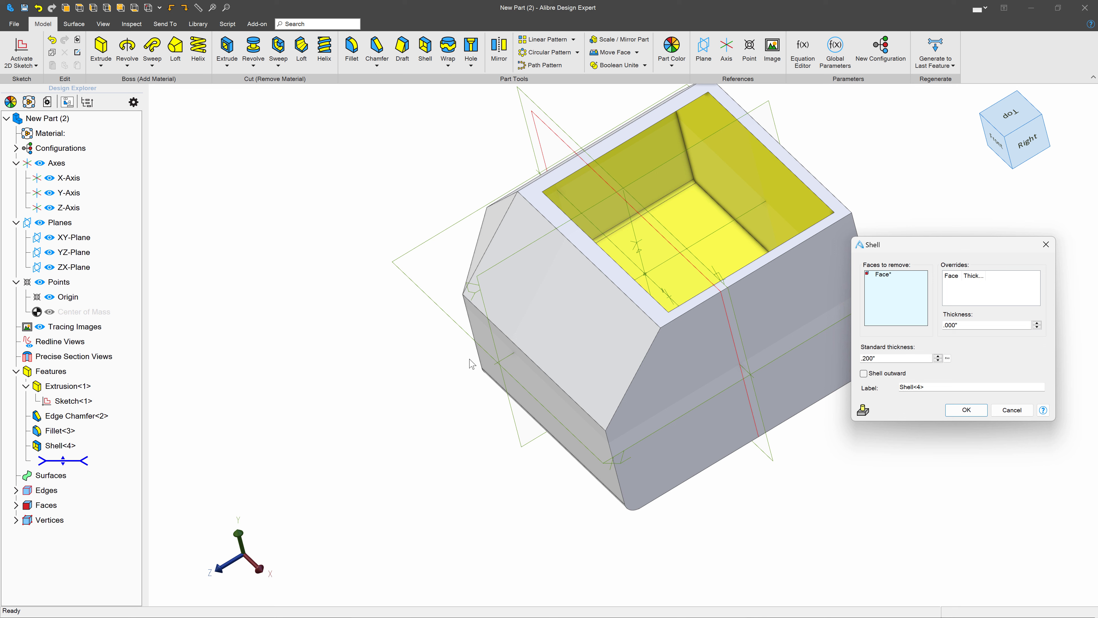
{"action": "left_click", "coordinate": [1012, 409]}
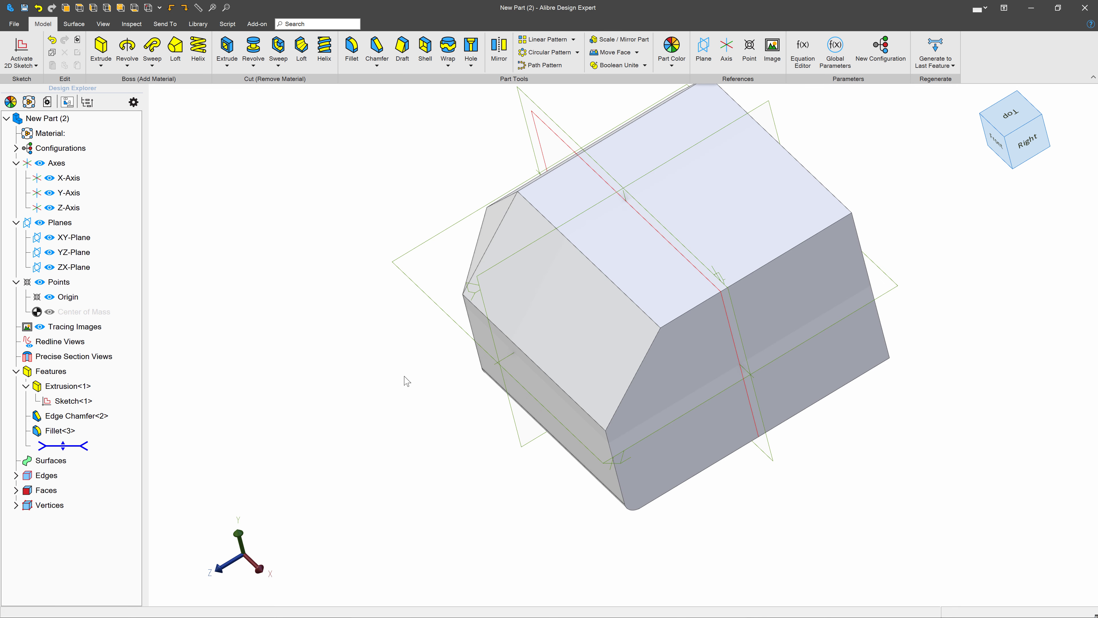
Delete the fillet feature from the part.
{"action": "right_click", "coordinate": [61, 430]}
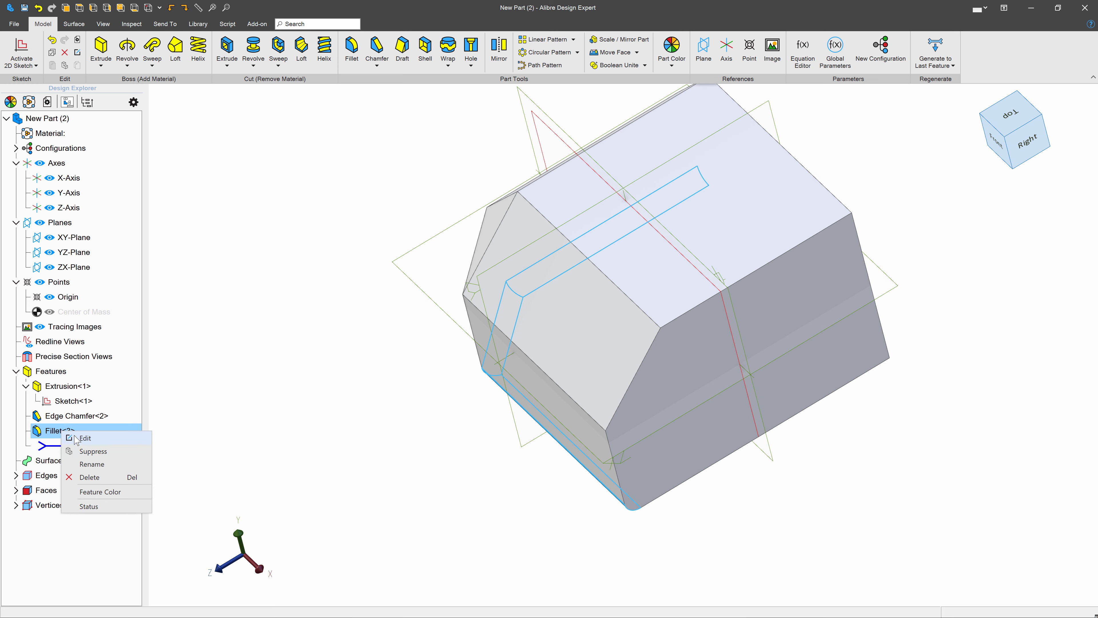
{"action": "left_click", "coordinate": [90, 477]}
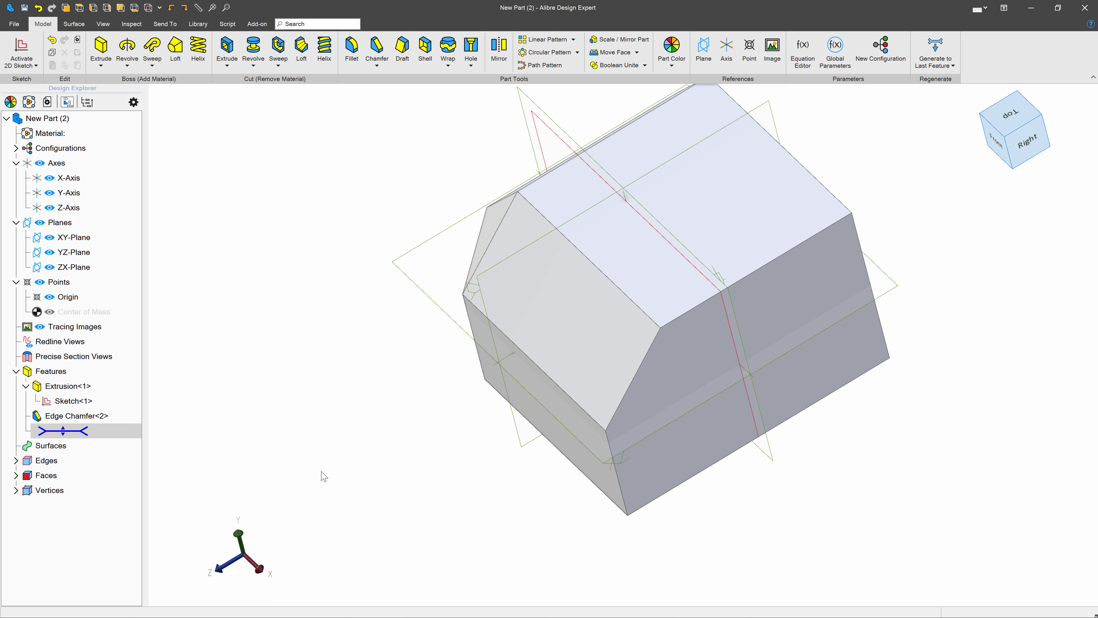
{"action": "middle_click_drag", "start_coordinate": [321, 472], "coordinate": [348, 471]}
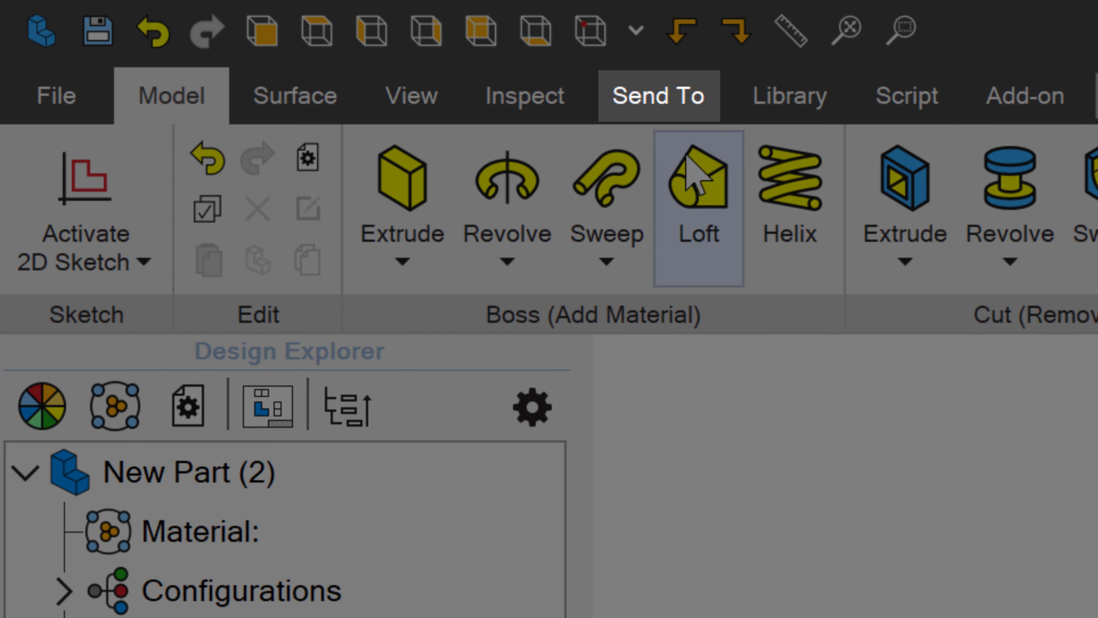
Start Convert to Sheet Metal and assign the block's bottom face as the tab.
{"action": "left_click", "coordinate": [692, 106]}
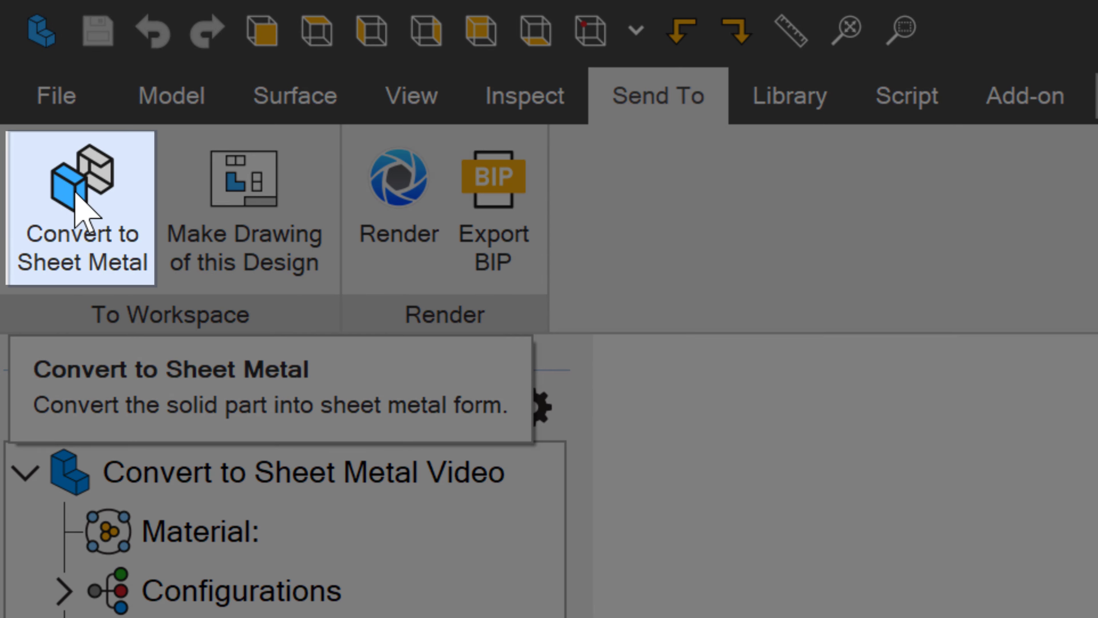
{"action": "left_click", "coordinate": [77, 203]}
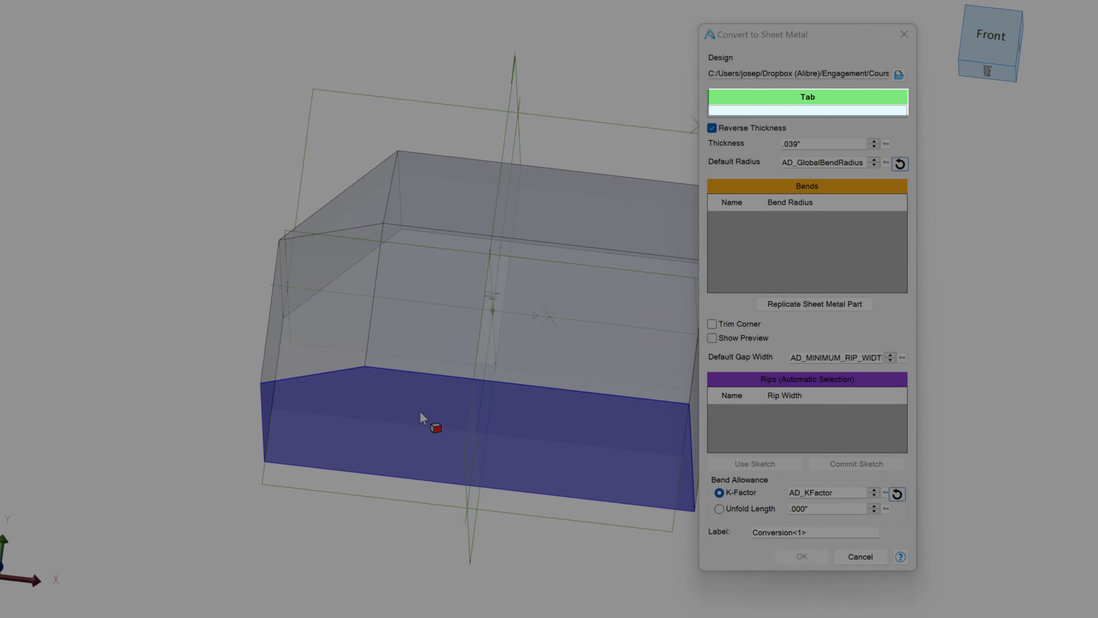
{"action": "left_click", "coordinate": [423, 420]}
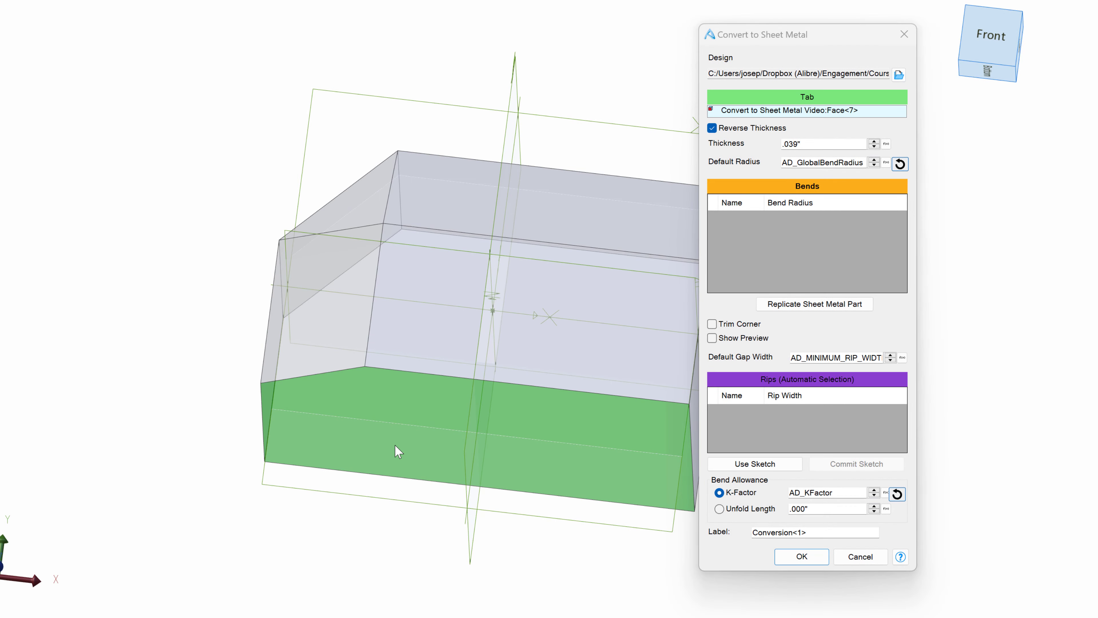
Assign bends to all five bottom edges of the block: left, angled corner, front, right and back.
{"action": "mouse_move", "coordinate": [397, 449]}
{"action": "middle_mouse_down"}
{"action": "mouse_move", "coordinate": [428, 458]}
{"action": "mouse_move", "coordinate": [406, 454]}
{"action": "middle_mouse_up"}
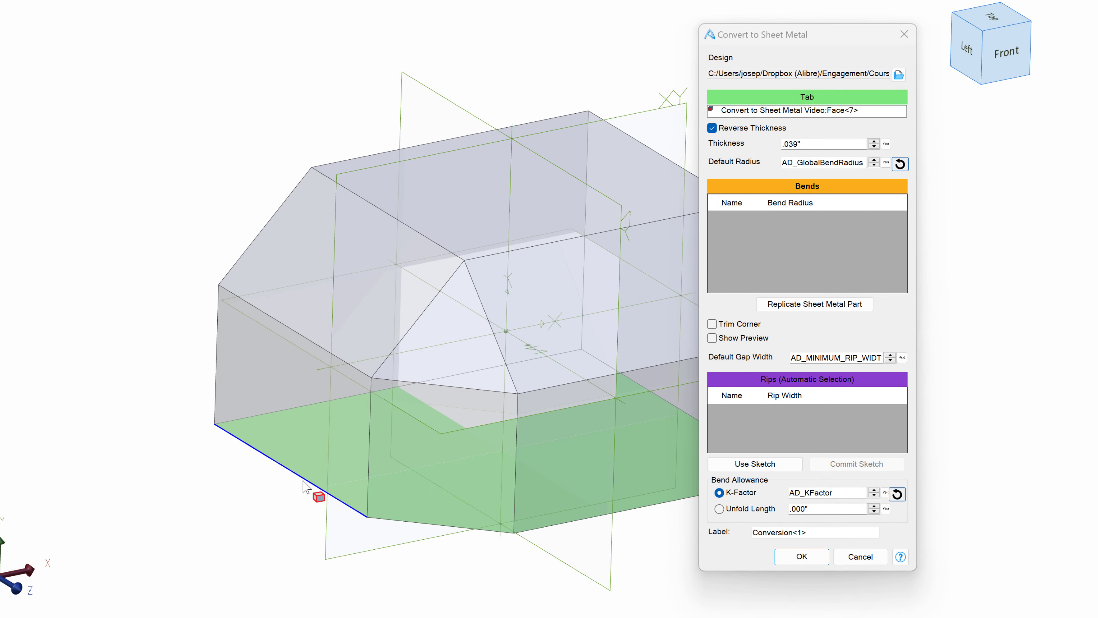
{"action": "left_click", "coordinate": [307, 487]}
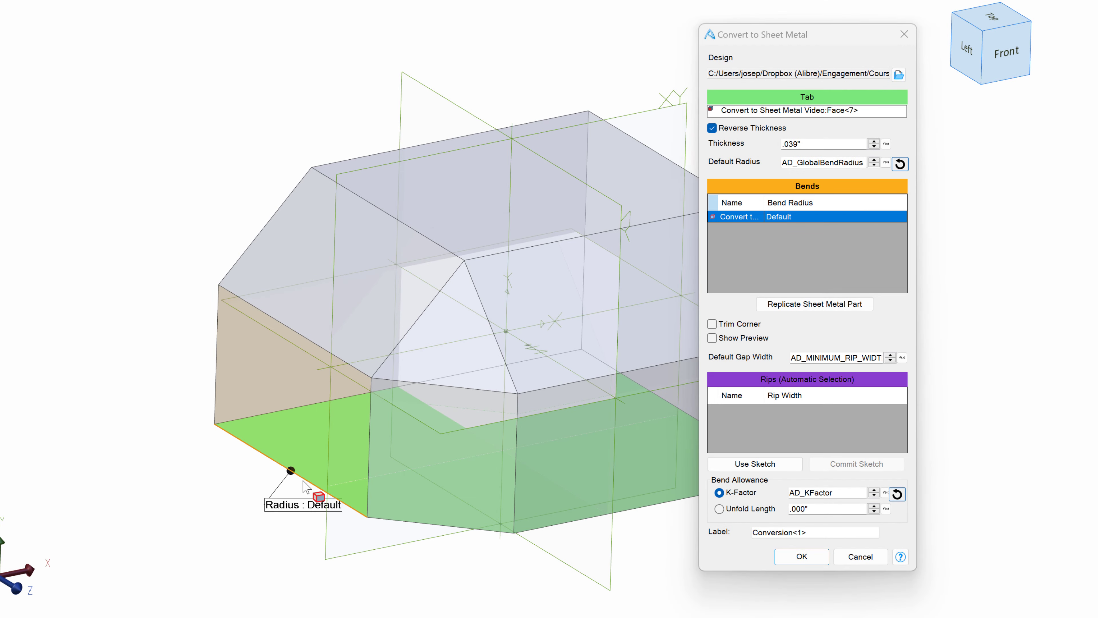
{"action": "left_click", "coordinate": [396, 522]}
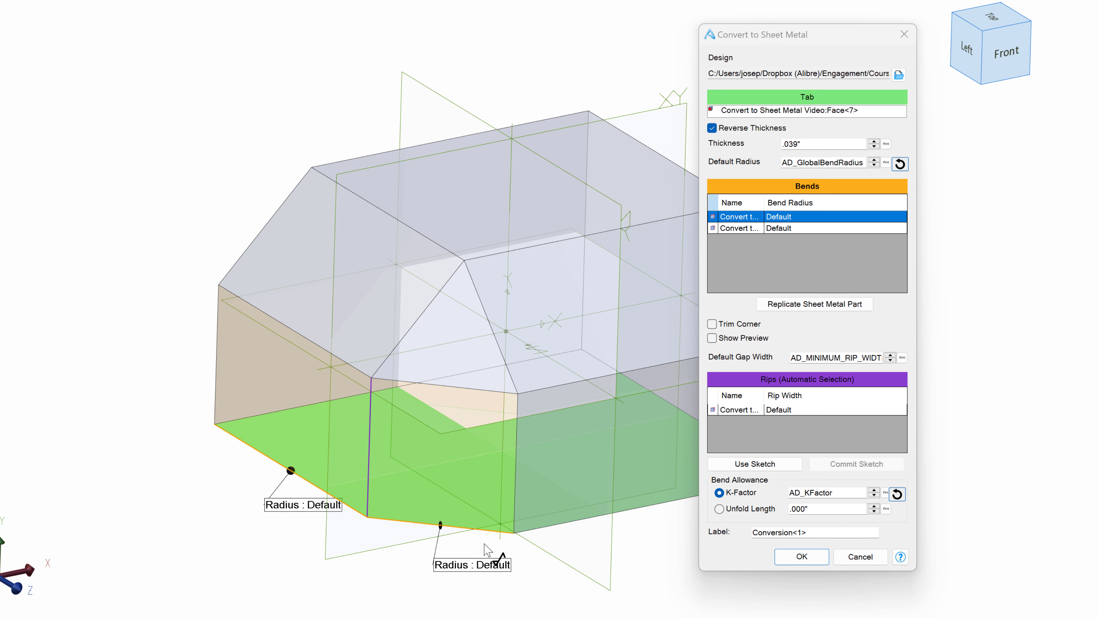
{"action": "left_click", "coordinate": [564, 530]}
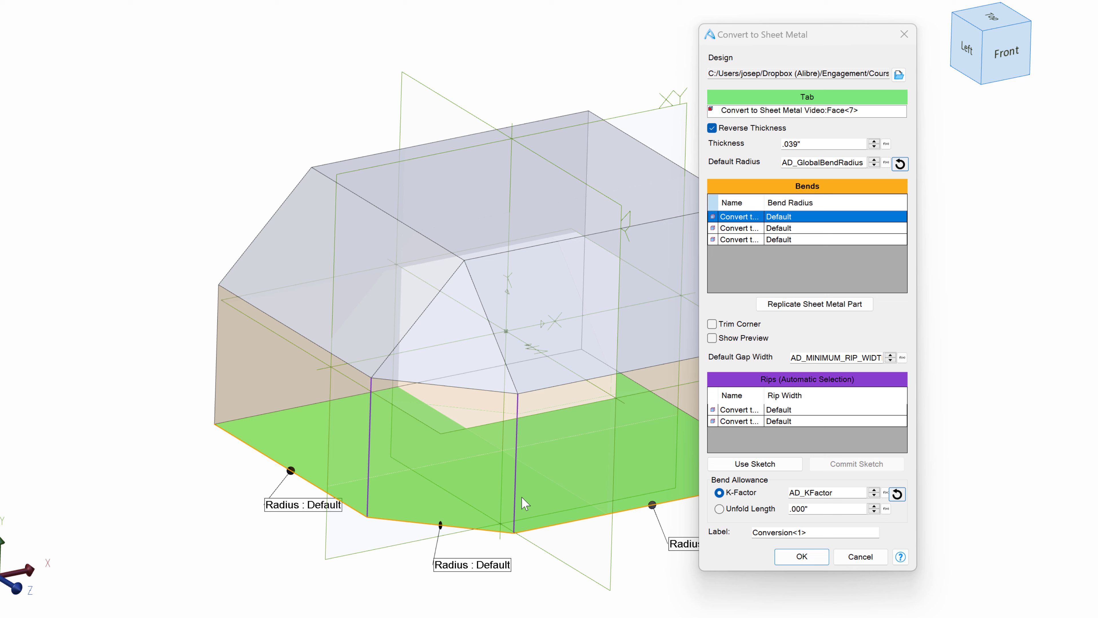
{"action": "middle_click_drag", "start_coordinate": [516, 462], "coordinate": [192, 509]}
{"action": "scroll", "coordinate": [493, 466], "scroll_direction": "down", "scroll_amount": 3}
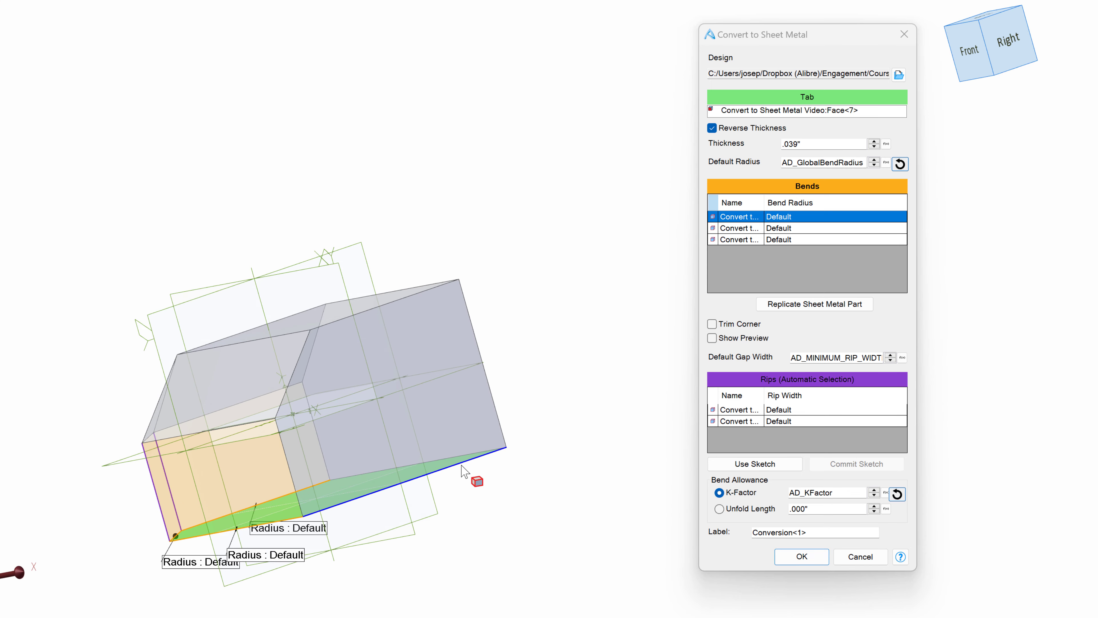
{"action": "left_click", "coordinate": [475, 477]}
{"action": "middle_click_drag", "start_coordinate": [476, 477], "coordinate": [459, 487]}
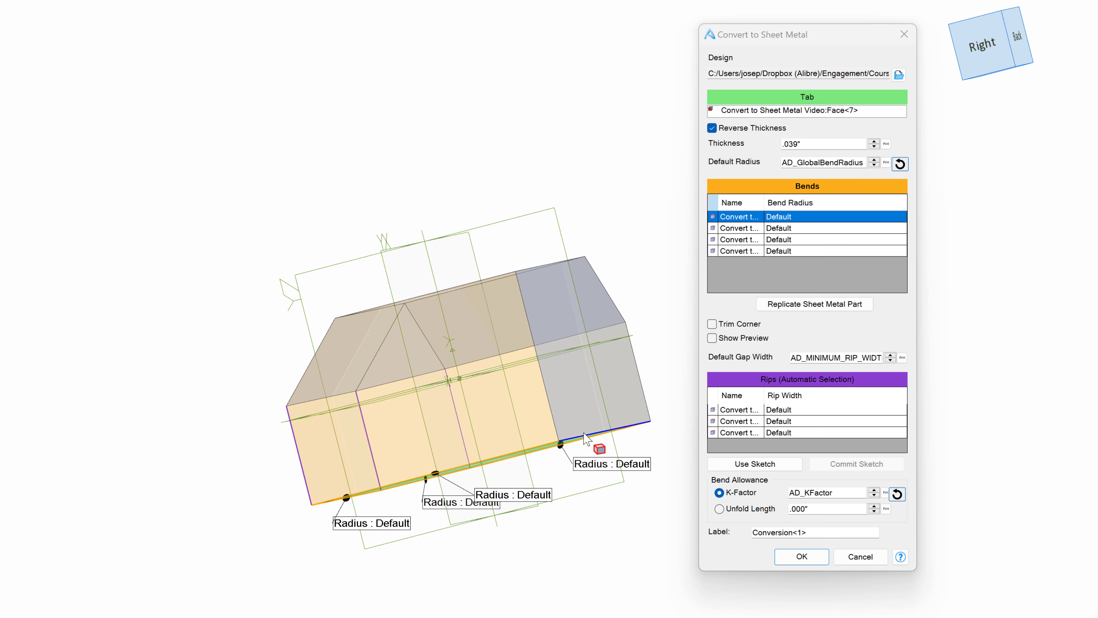
{"action": "left_click", "coordinate": [584, 442]}
Add bends along the upper edges of the left, angled corner and front walls, and complete the conversion.
{"action": "middle_click_drag", "start_coordinate": [552, 480], "coordinate": [561, 467]}
{"action": "left_click", "coordinate": [362, 463]}
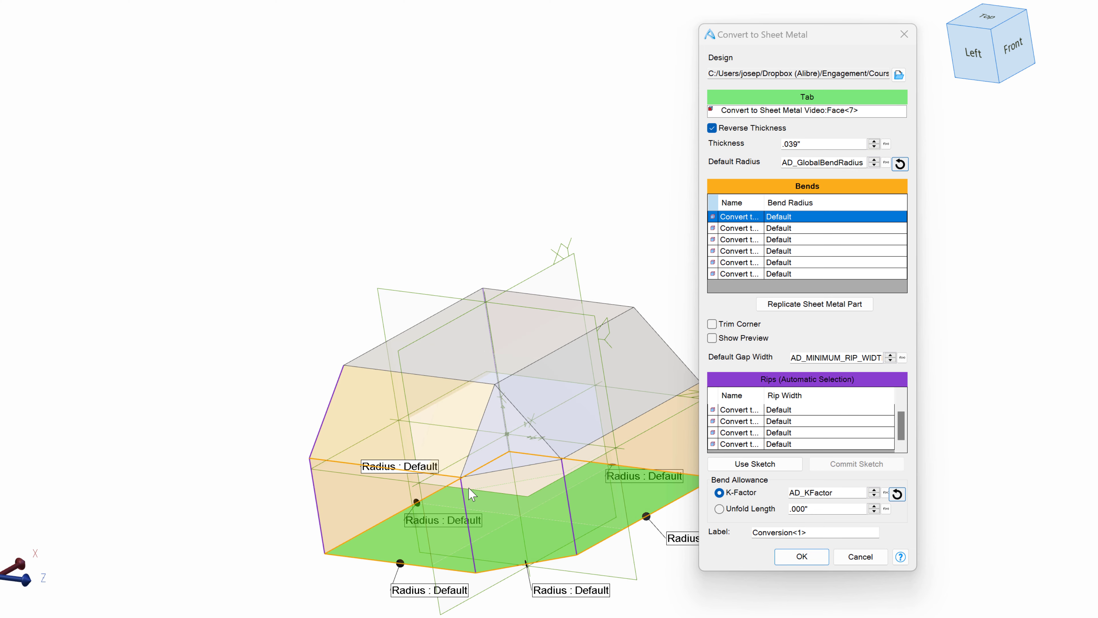
{"action": "left_click", "coordinate": [500, 472]}
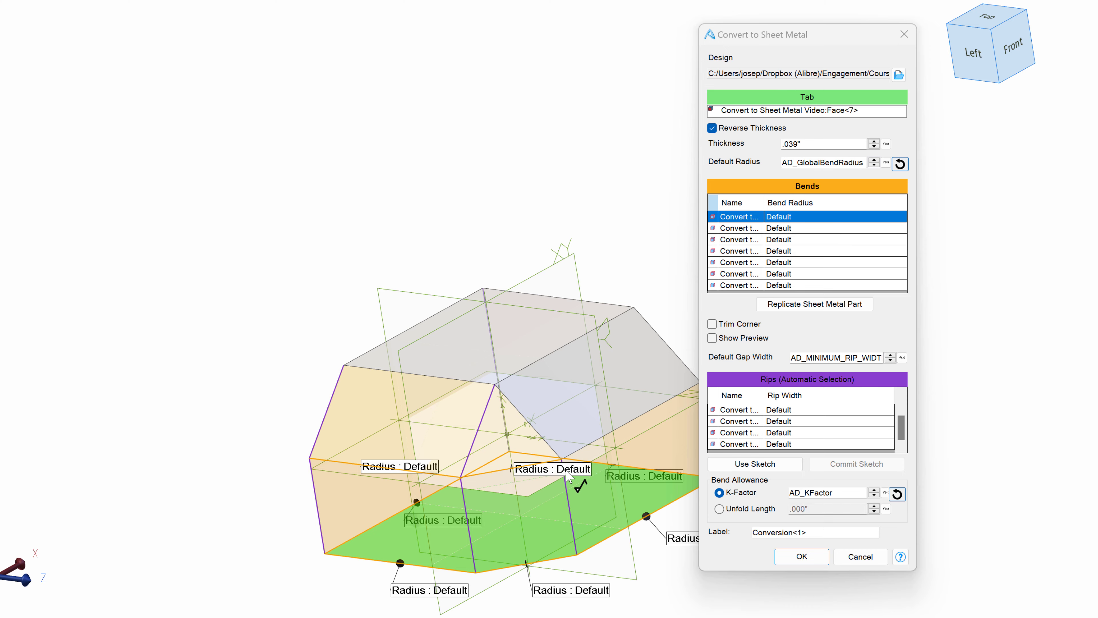
{"action": "left_click", "coordinate": [586, 444]}
{"action": "middle_click_drag", "start_coordinate": [479, 456], "coordinate": [685, 538]}
{"action": "left_click", "coordinate": [802, 556]}
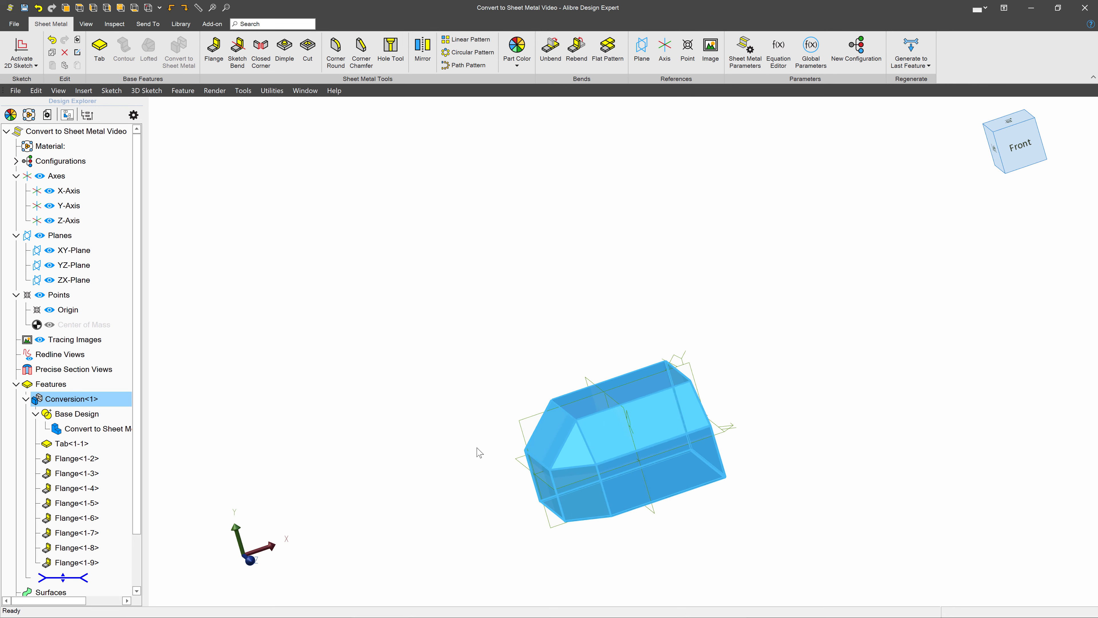
Inspect the converted part's open top, bends and corner gaps from several angles.
{"action": "scroll", "coordinate": [723, 412], "scroll_direction": "up", "scroll_amount": 3}
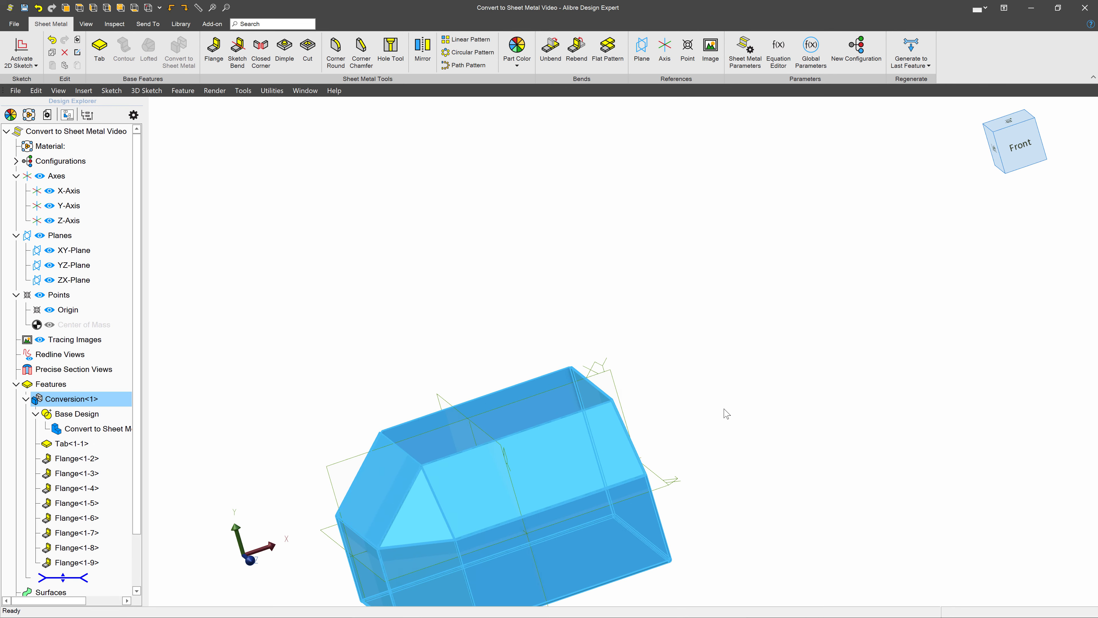
{"action": "left_click", "coordinate": [700, 424]}
{"action": "middle_click_drag", "start_coordinate": [700, 423], "coordinate": [658, 430]}
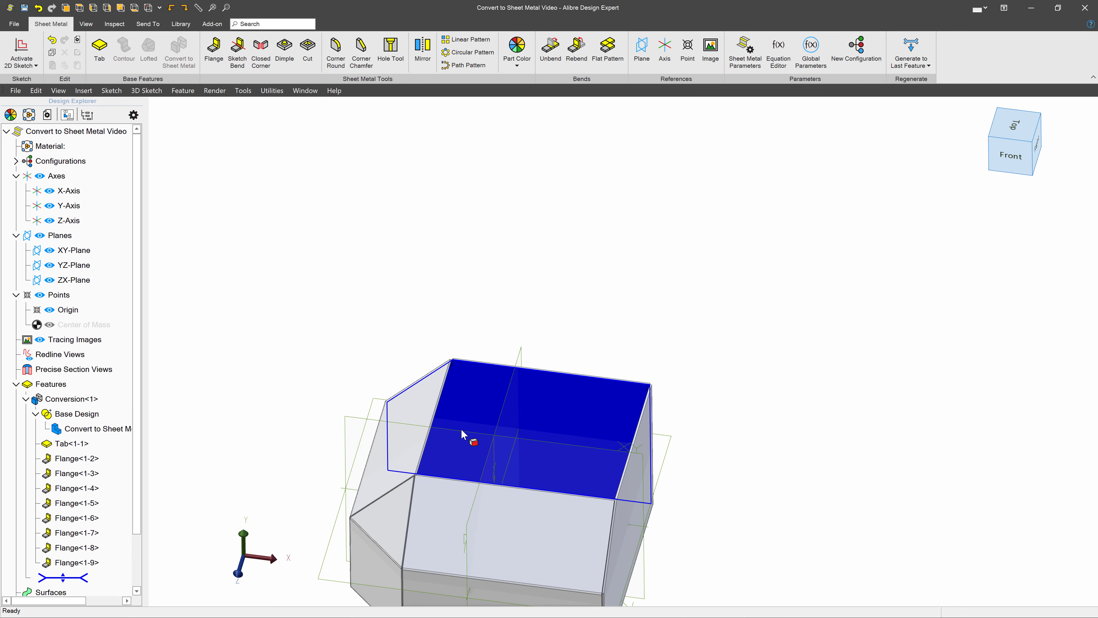
{"action": "middle_click_drag", "start_coordinate": [461, 434], "coordinate": [606, 405]}
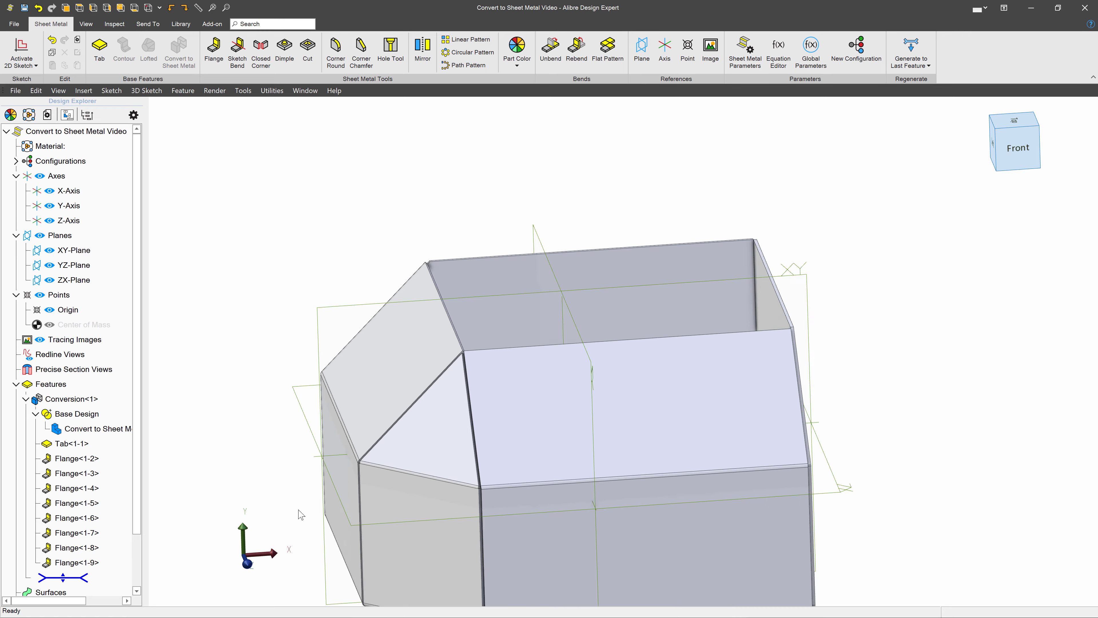
{"action": "scroll", "coordinate": [302, 515], "scroll_direction": "up", "scroll_amount": 5}
{"action": "scroll", "coordinate": [447, 398], "scroll_direction": "down", "scroll_amount": 6}
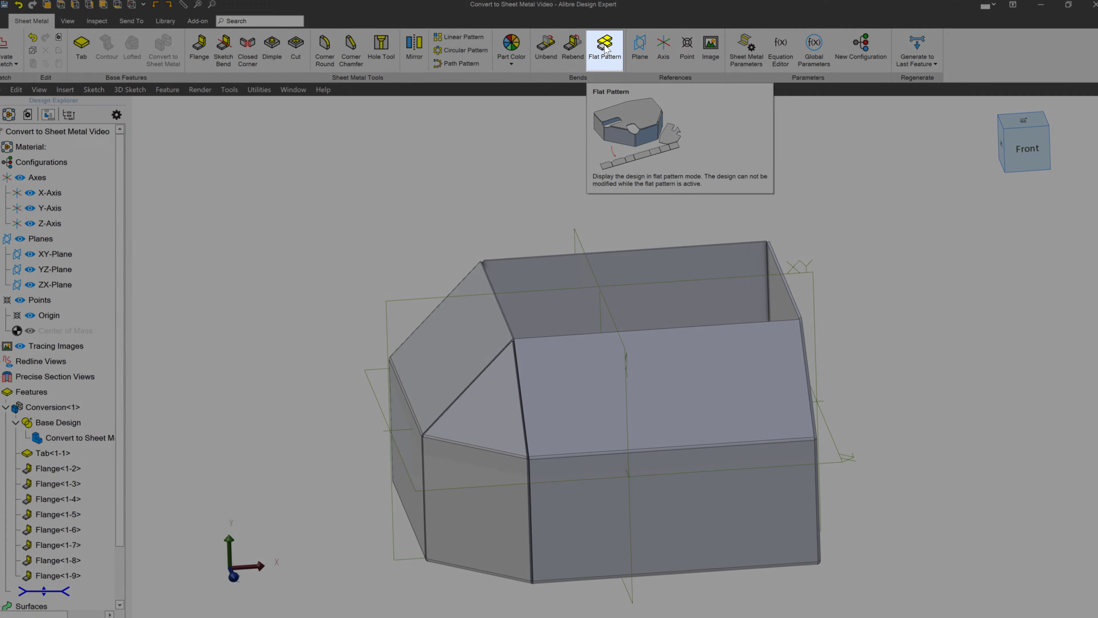
Show the part's flat pattern and examine the unfolded flanges and the bend area beside the tab.
{"action": "left_click", "coordinate": [581, 36]}
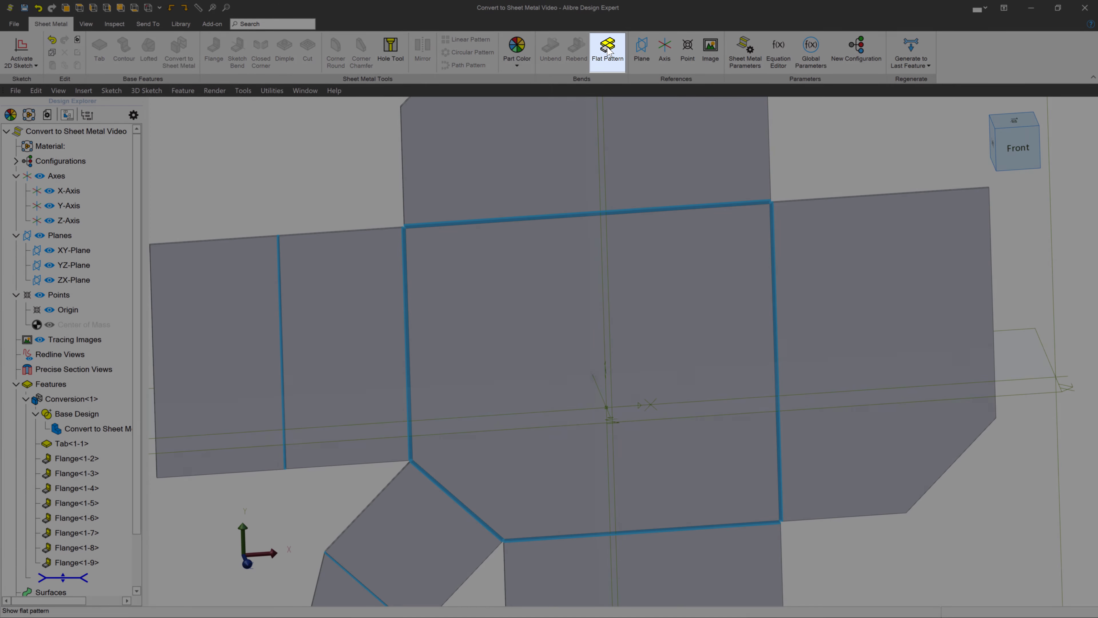
{"action": "scroll", "coordinate": [603, 277], "scroll_direction": "down", "scroll_amount": 4}
{"action": "left_click", "coordinate": [743, 187]}
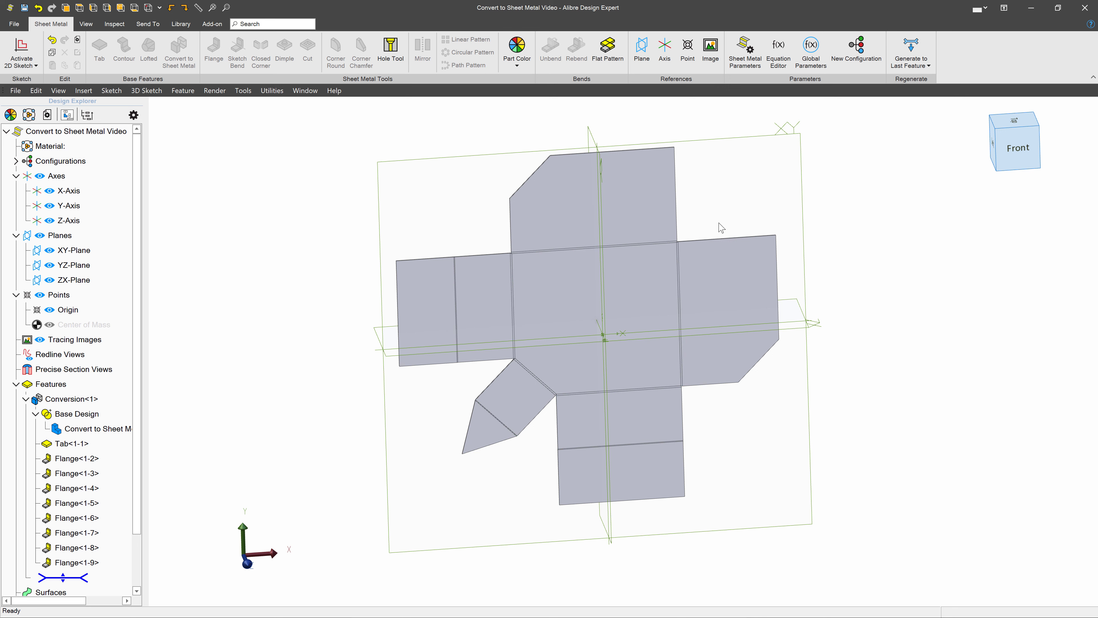
{"action": "middle_click_drag", "start_coordinate": [717, 222], "coordinate": [720, 215]}
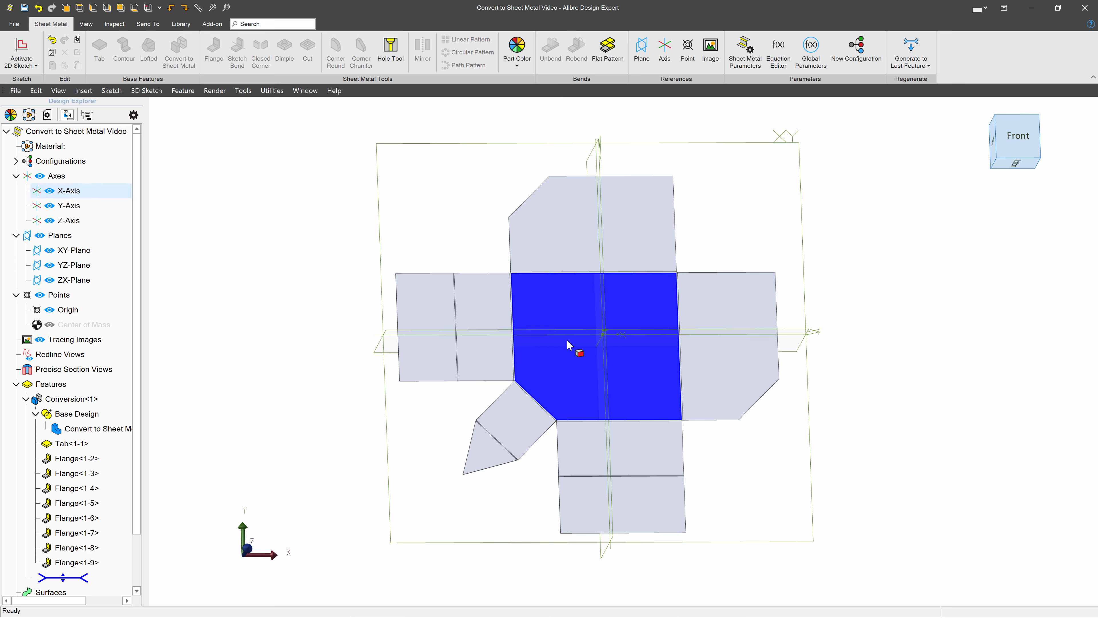
{"action": "scroll", "coordinate": [510, 277], "scroll_direction": "up", "scroll_amount": 10}
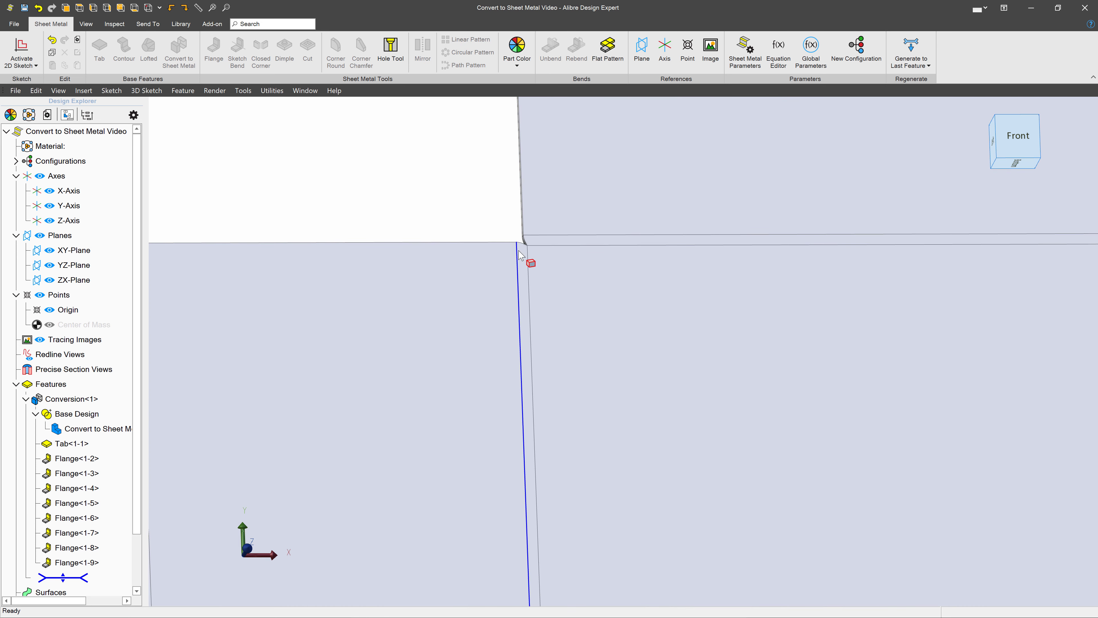
{"action": "scroll", "coordinate": [521, 255], "scroll_direction": "down", "scroll_amount": 10}
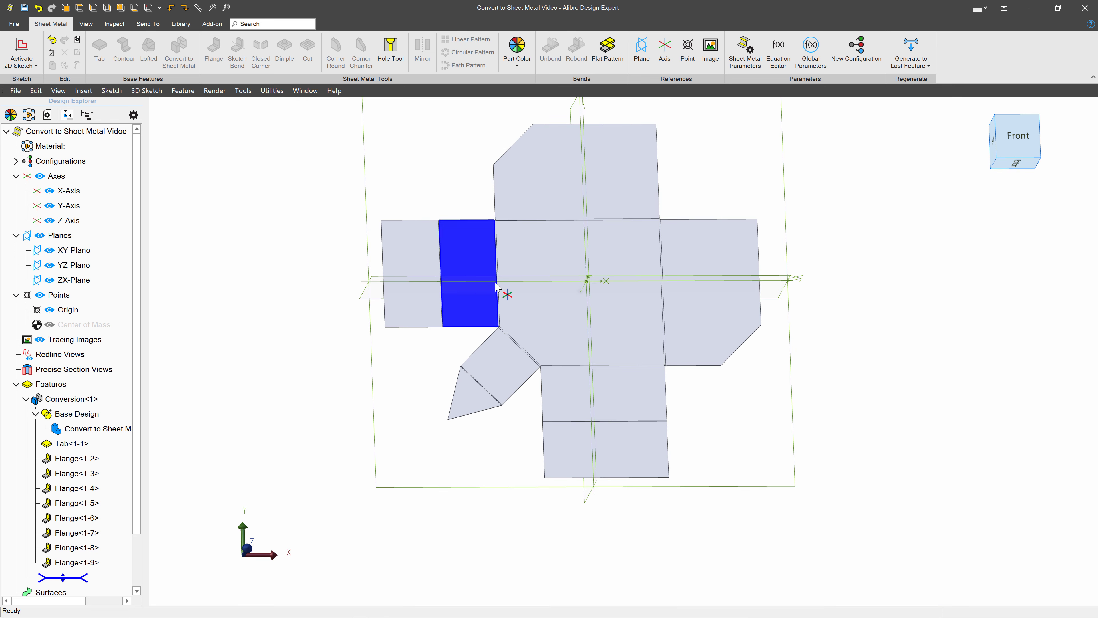
{"action": "scroll", "coordinate": [579, 292], "scroll_direction": "up", "scroll_amount": 2}
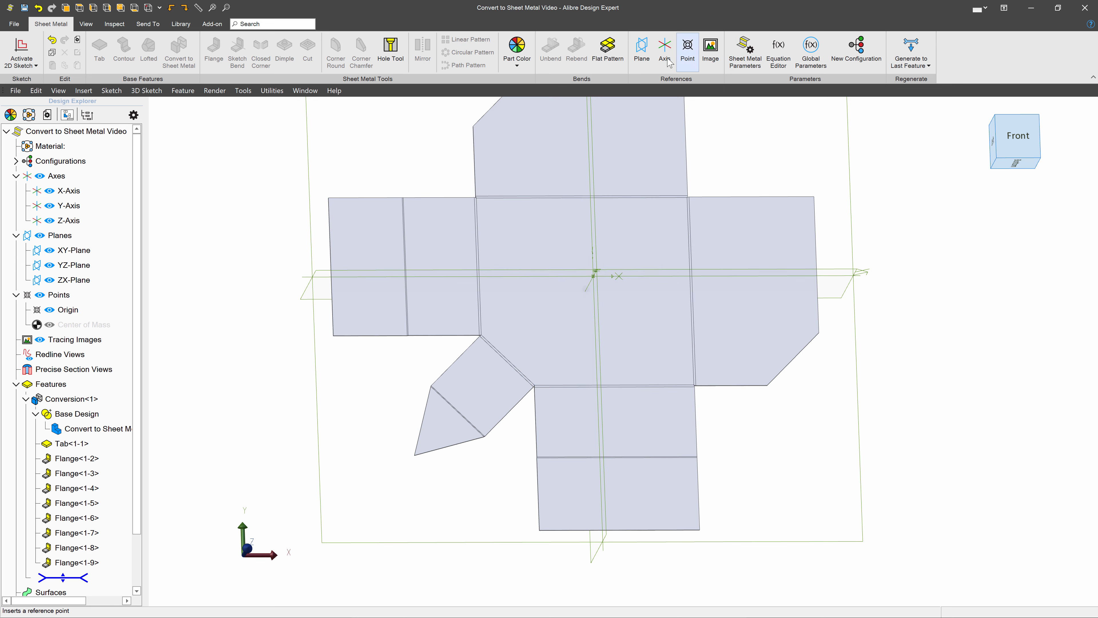
Return the part from the flat pattern to its folded state and view its interior.
{"action": "left_click", "coordinate": [610, 54]}
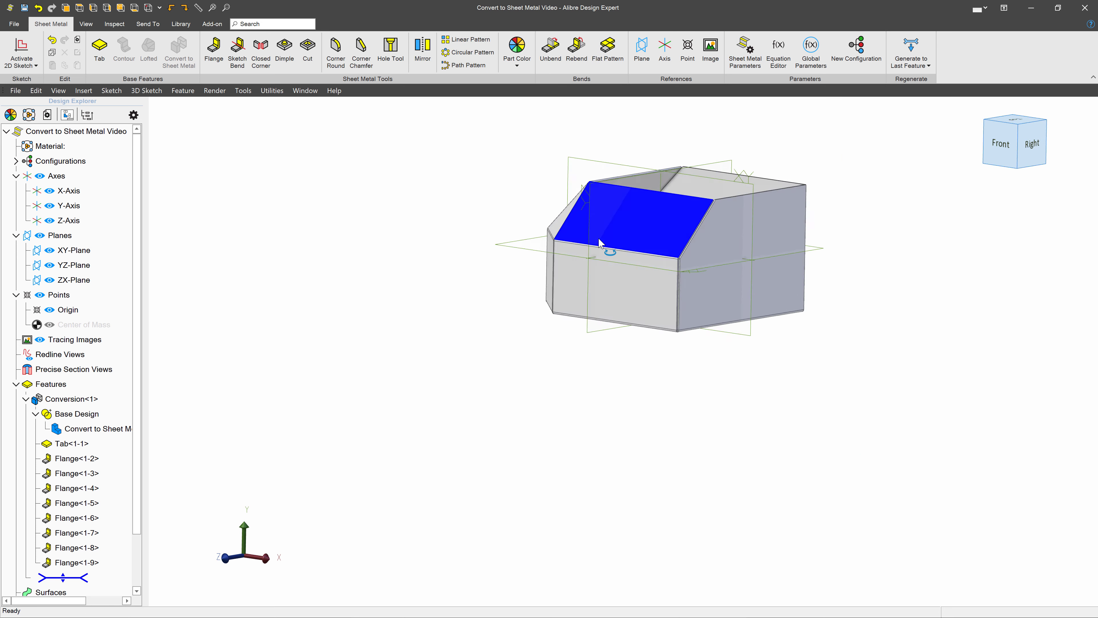
{"action": "scroll", "coordinate": [707, 101], "scroll_direction": "down", "scroll_amount": 3}
{"action": "middle_click_drag", "start_coordinate": [696, 183], "coordinate": [574, 331]}
{"action": "scroll", "coordinate": [573, 331], "scroll_direction": "up", "scroll_amount": 3}
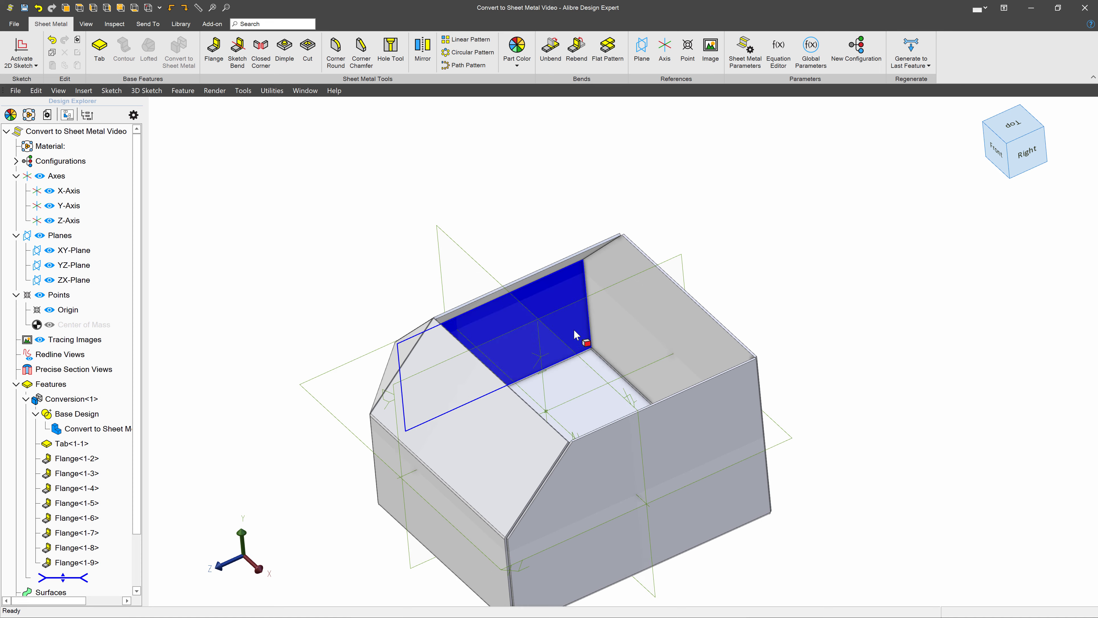
{"action": "middle_click_drag", "start_coordinate": [552, 386], "coordinate": [571, 315]}
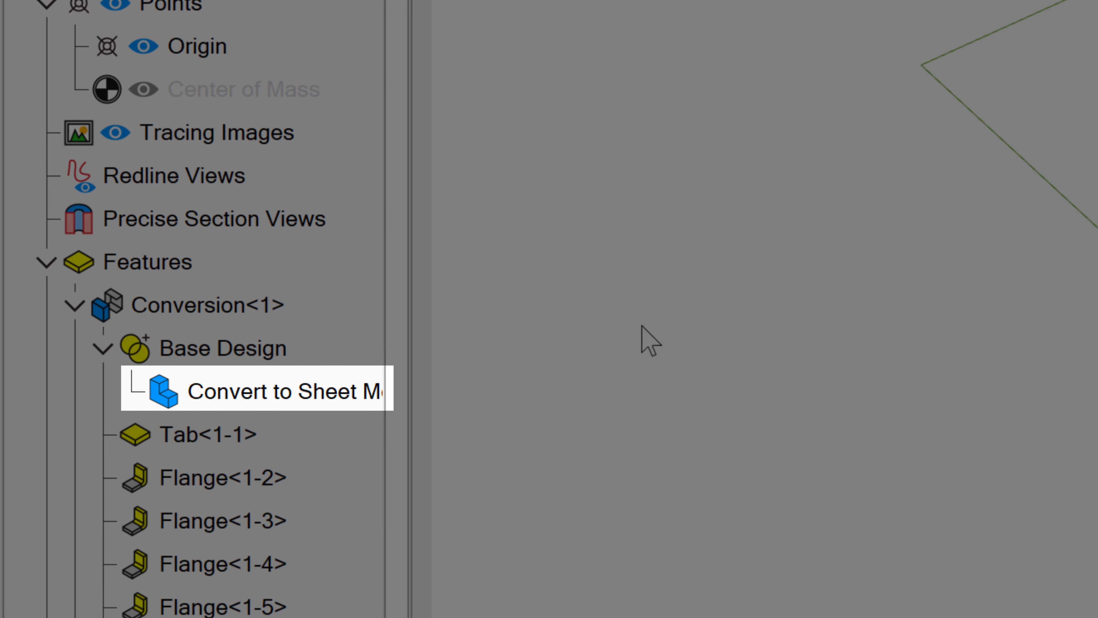
Open the conversion's base design for editing and set the extrusion sketch's rectangle height to 3.5".
{"action": "left_click", "coordinate": [292, 404]}
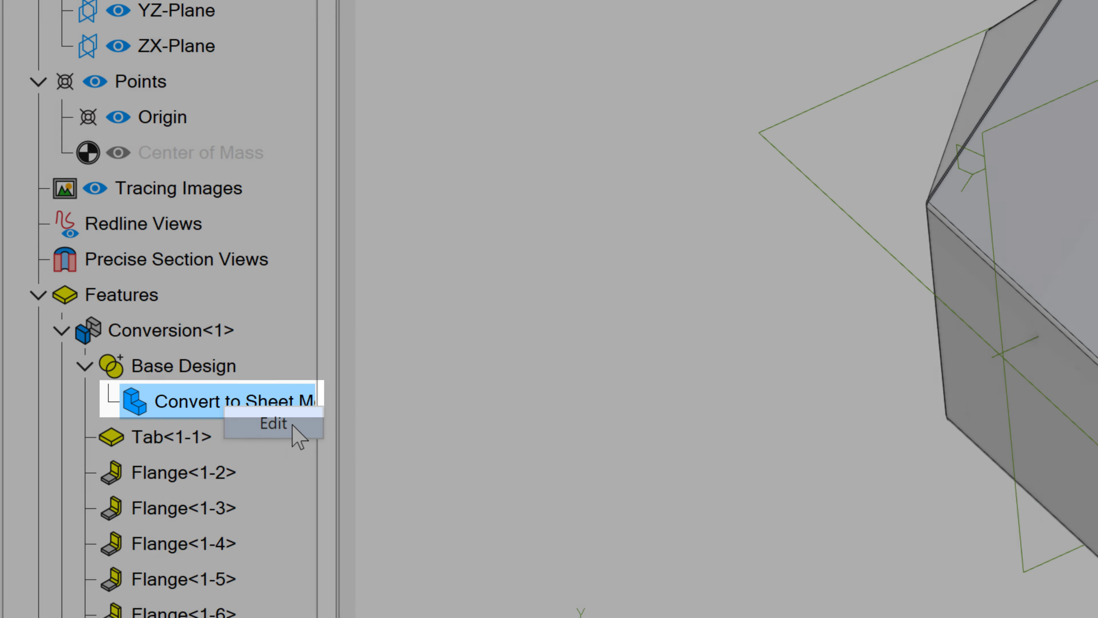
{"action": "left_click", "coordinate": [356, 421]}
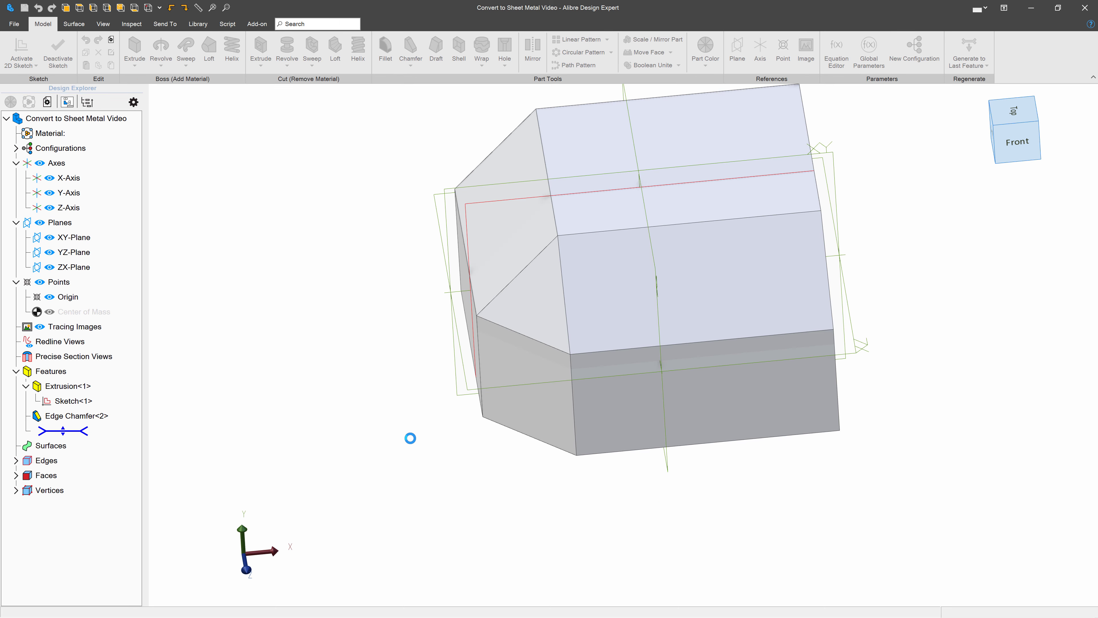
{"action": "right_click", "coordinate": [72, 402]}
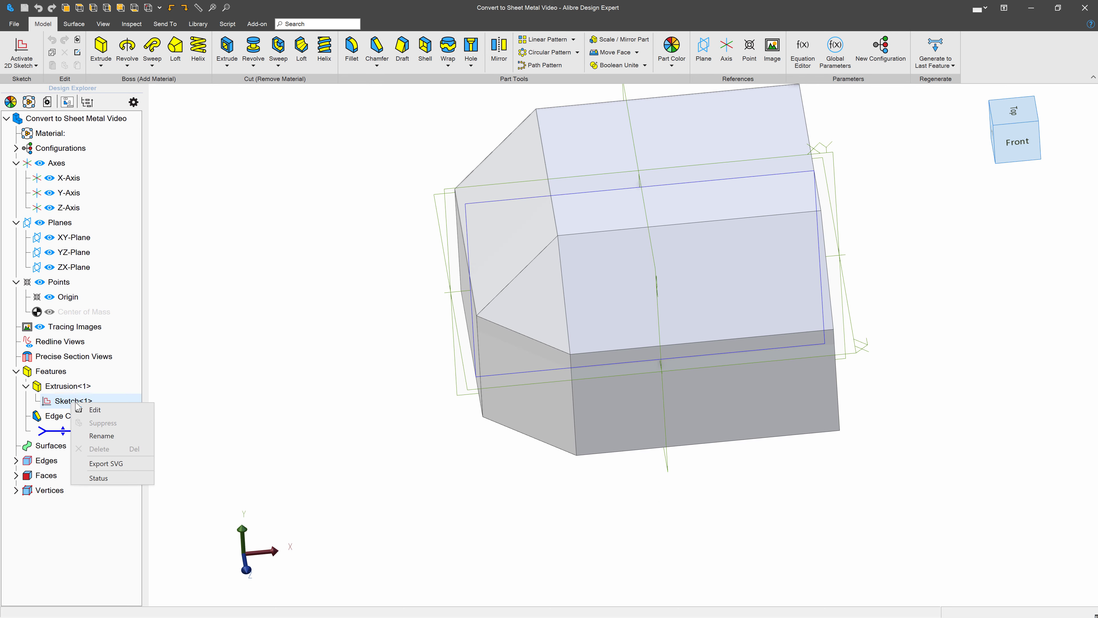
{"action": "left_click", "coordinate": [89, 408]}
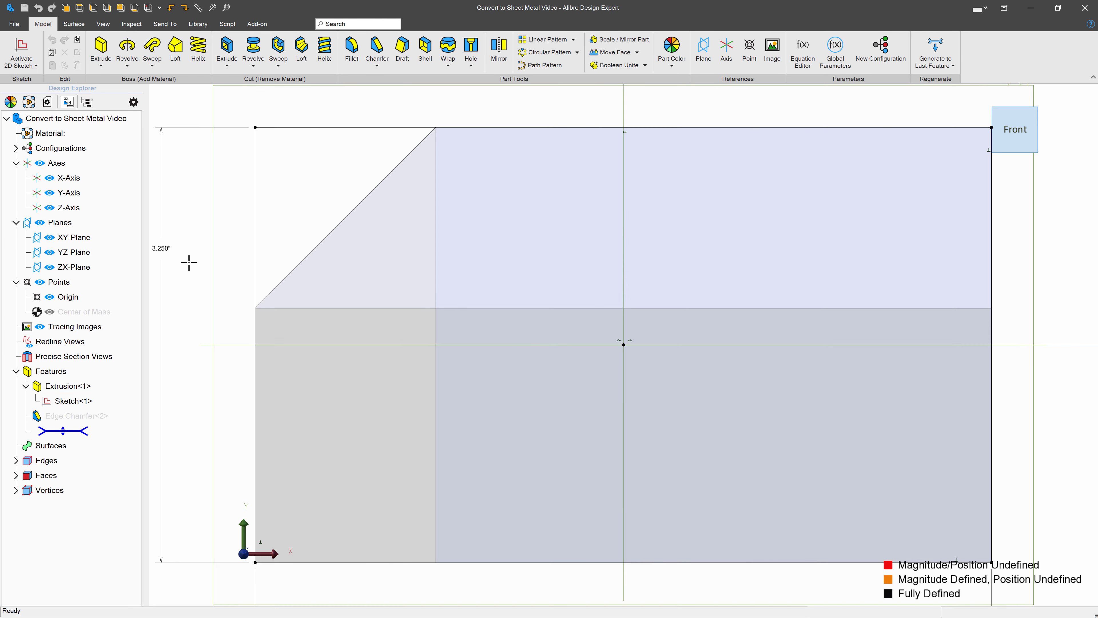
{"action": "double_click", "coordinate": [162, 248]}
{"action": "type", "text": "3."}
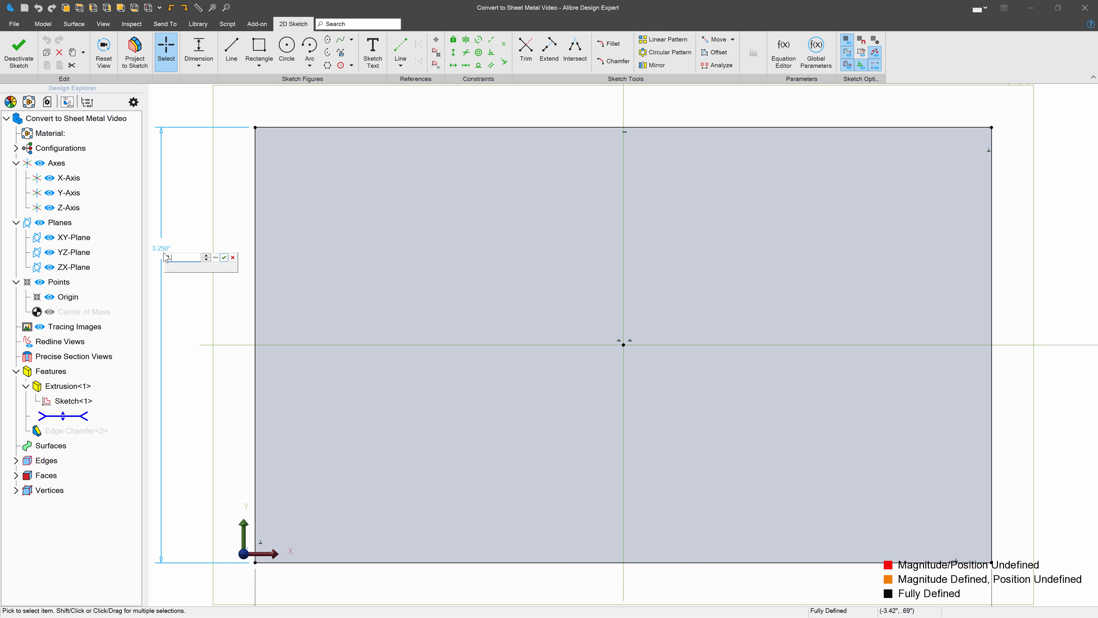
{"action": "type", "text": "5"}
{"action": "key", "text": "Return"}
{"action": "left_click", "coordinate": [19, 53]}
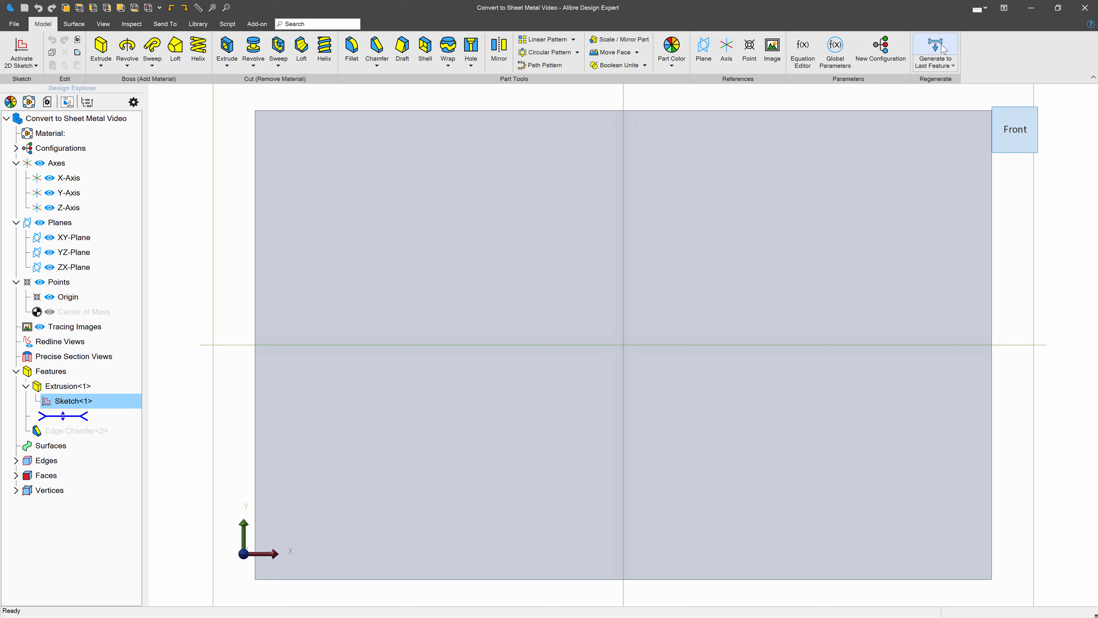
Regenerate the base design to its last feature and return to the sheet metal part to view the update.
{"action": "left_click", "coordinate": [944, 49]}
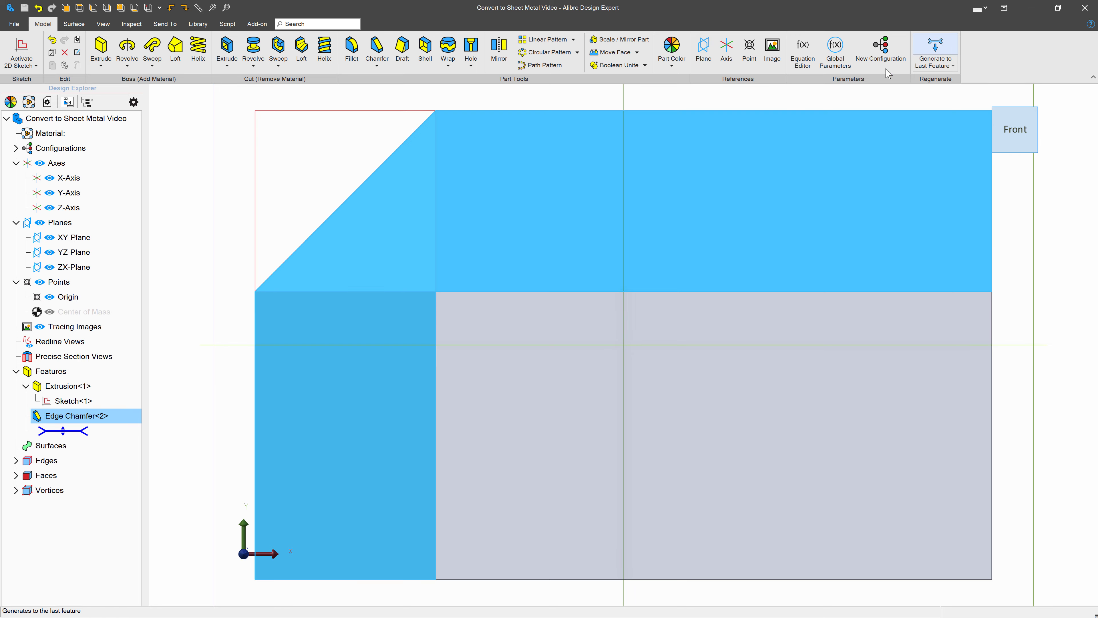
{"action": "scroll", "coordinate": [767, 115], "scroll_direction": "down", "scroll_amount": 4}
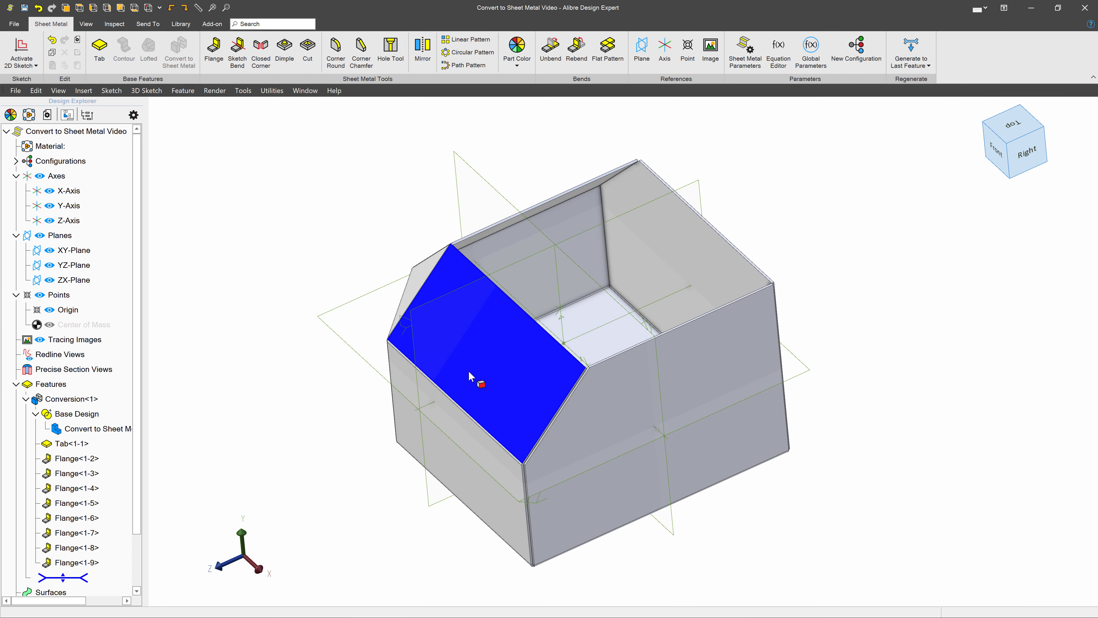
{"action": "mouse_move", "coordinate": [468, 370]}
{"action": "middle_mouse_down"}
{"action": "mouse_move", "coordinate": [471, 357]}
{"action": "mouse_move", "coordinate": [475, 367]}
{"action": "mouse_move", "coordinate": [464, 364]}
{"action": "mouse_move", "coordinate": [492, 373]}
{"action": "mouse_move", "coordinate": [482, 364]}
{"action": "middle_mouse_up"}
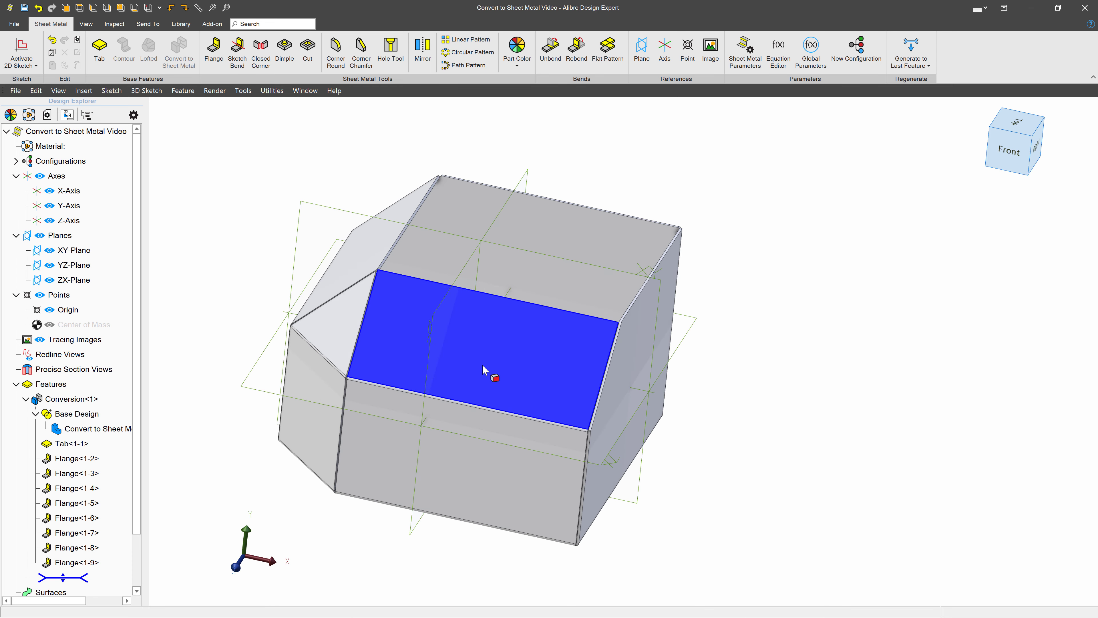
Reopen the sheet metal conversion for editing and clear all of its bends.
{"action": "right_click", "coordinate": [81, 398]}
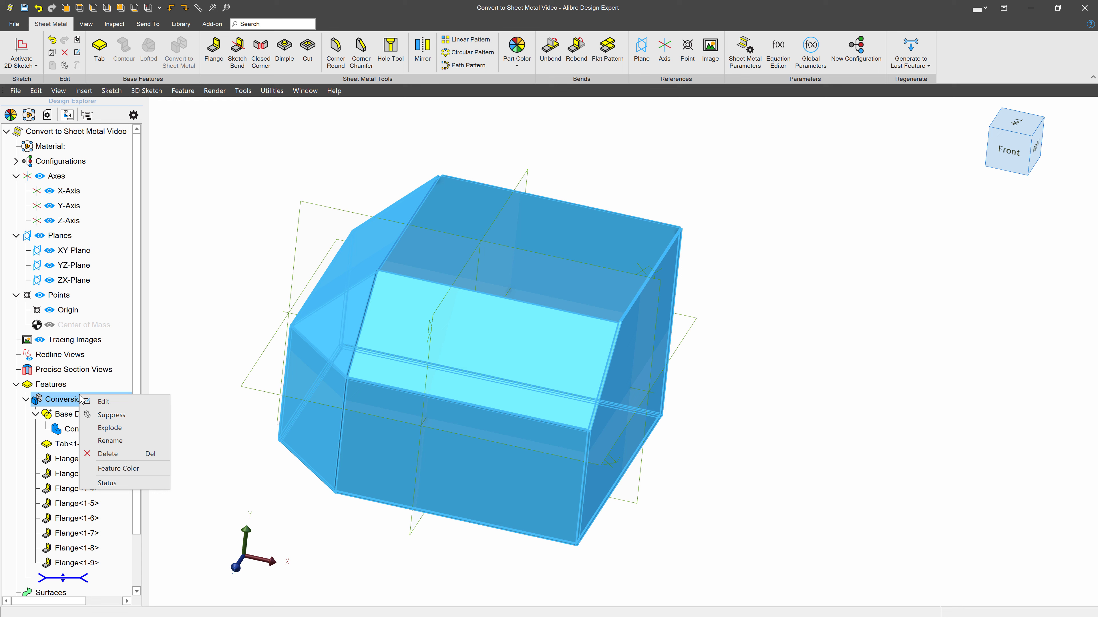
{"action": "left_click", "coordinate": [100, 402]}
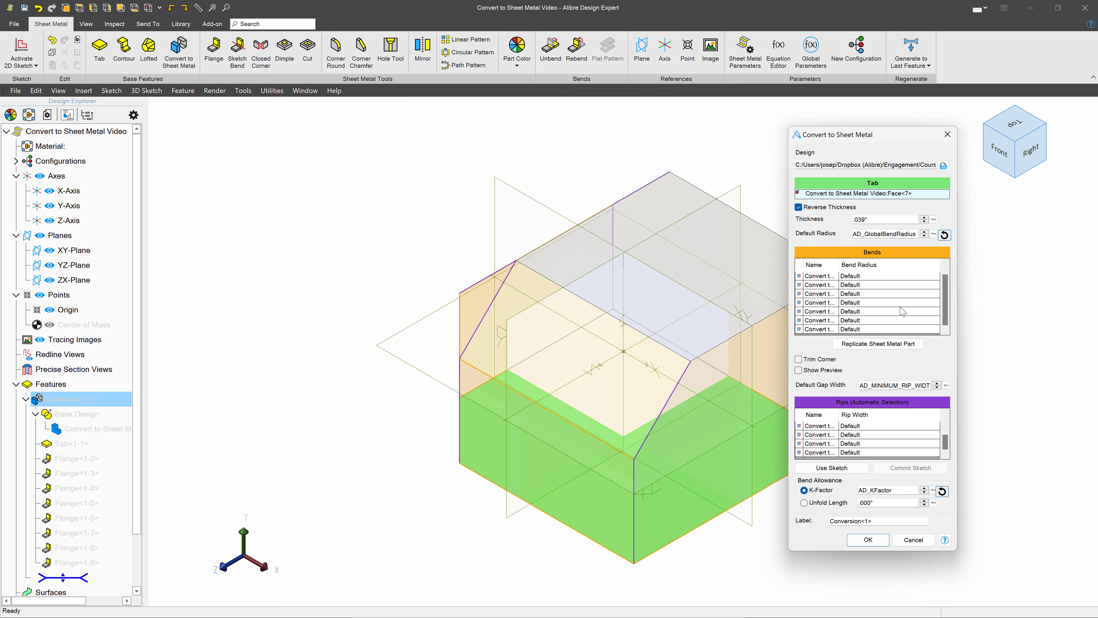
{"action": "right_click", "coordinate": [902, 312]}
{"action": "left_click", "coordinate": [923, 315]}
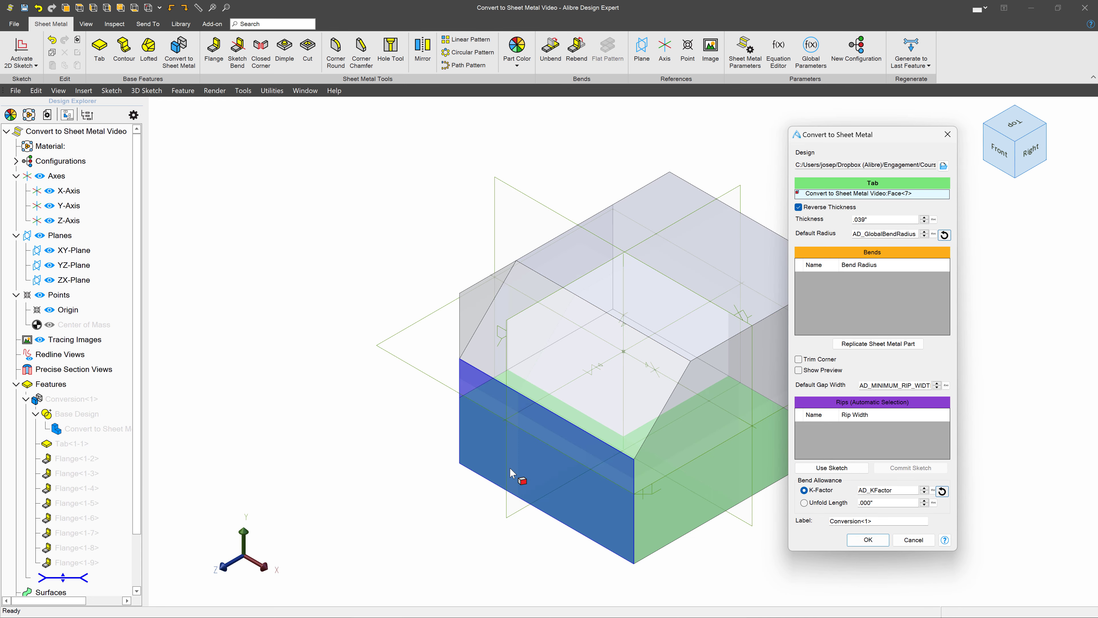
{"action": "middle_click_drag", "start_coordinate": [510, 472], "coordinate": [510, 500]}
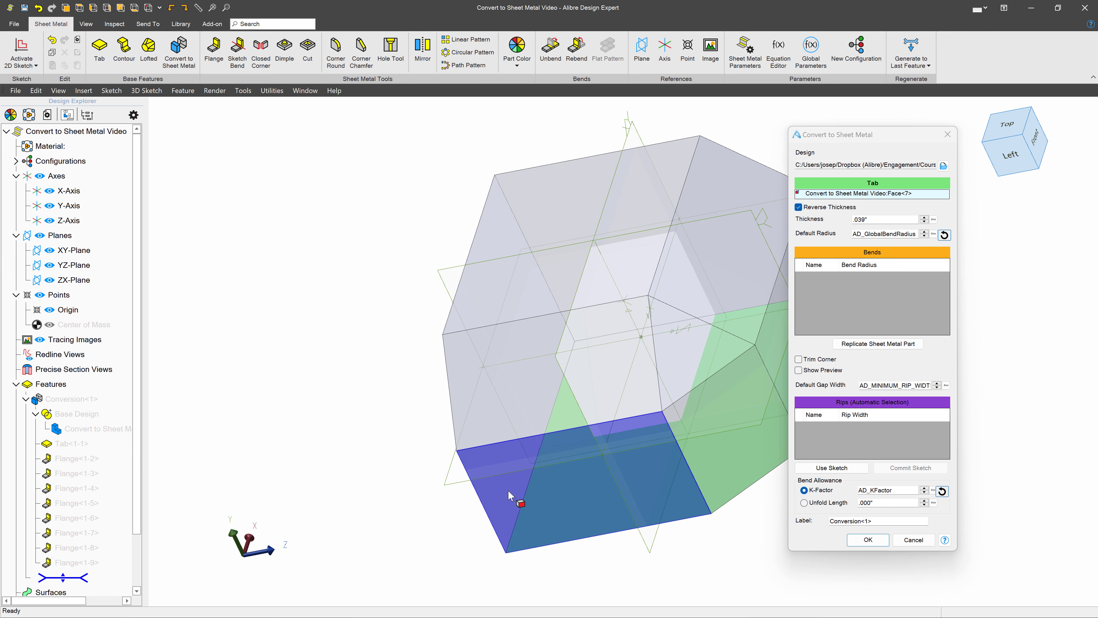
Select one outer edge of the tab and the four vertical corner edges of the adjoining side walls as bends.
{"action": "left_click", "coordinate": [567, 547]}
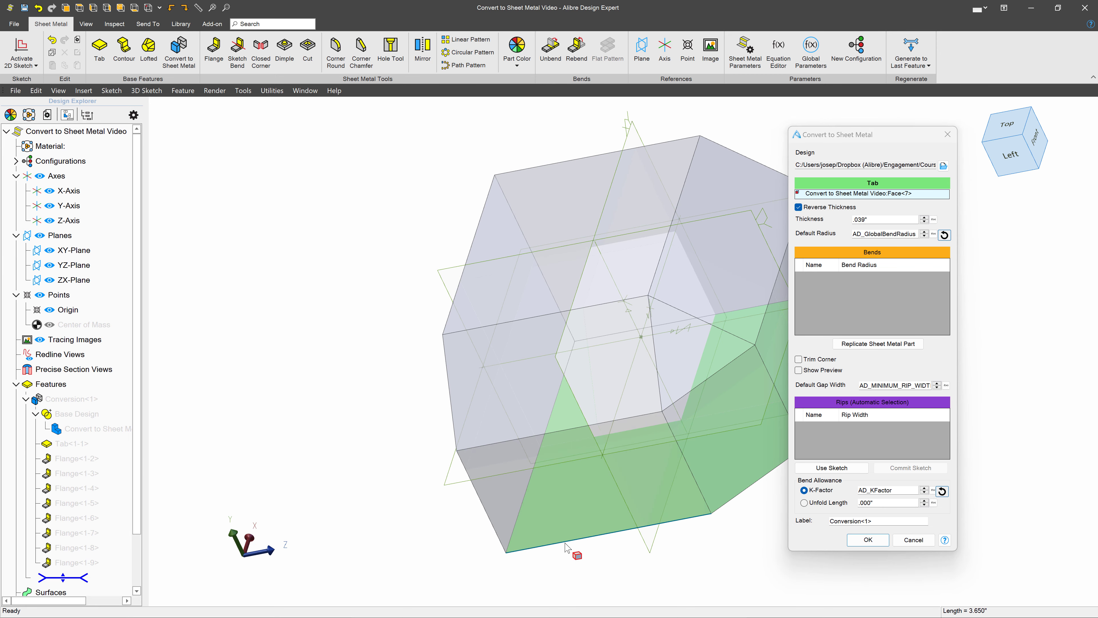
{"action": "left_click", "coordinate": [894, 276]}
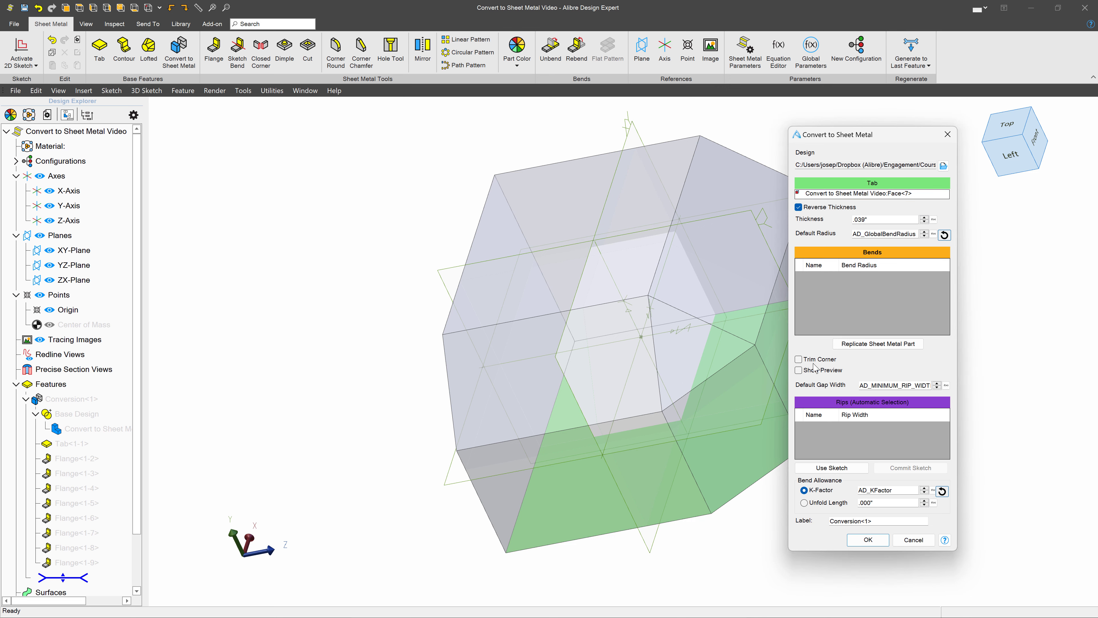
{"action": "left_click", "coordinate": [579, 544]}
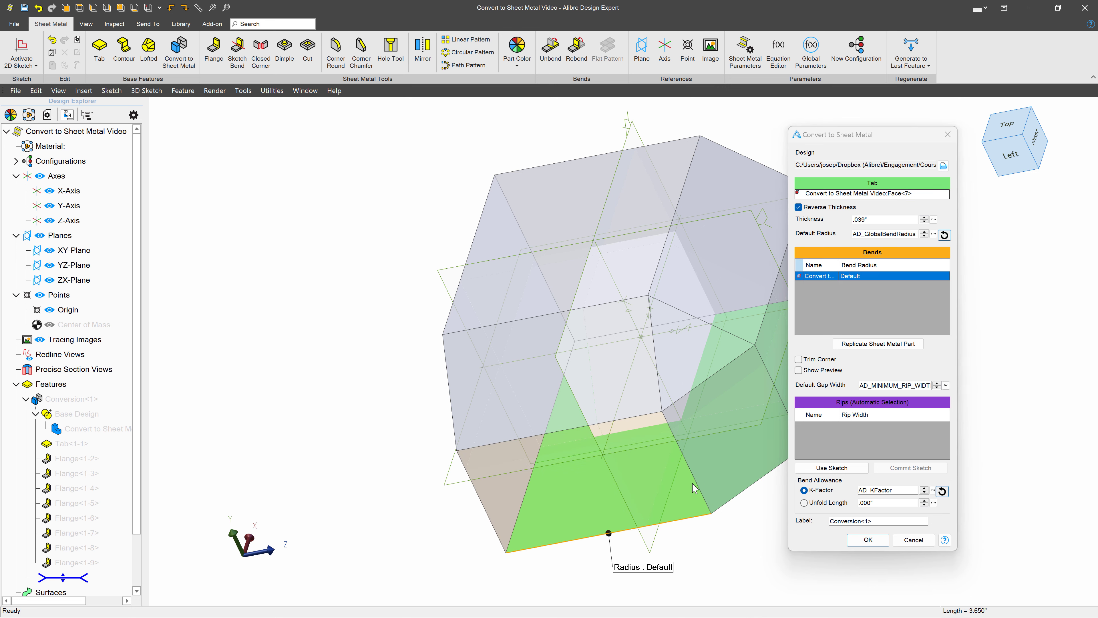
{"action": "left_click", "coordinate": [776, 391]}
{"action": "middle_click_drag", "start_coordinate": [709, 428], "coordinate": [692, 433]}
{"action": "scroll", "coordinate": [429, 476], "scroll_direction": "down", "scroll_amount": 5}
{"action": "scroll", "coordinate": [641, 416], "scroll_direction": "up", "scroll_amount": 3}
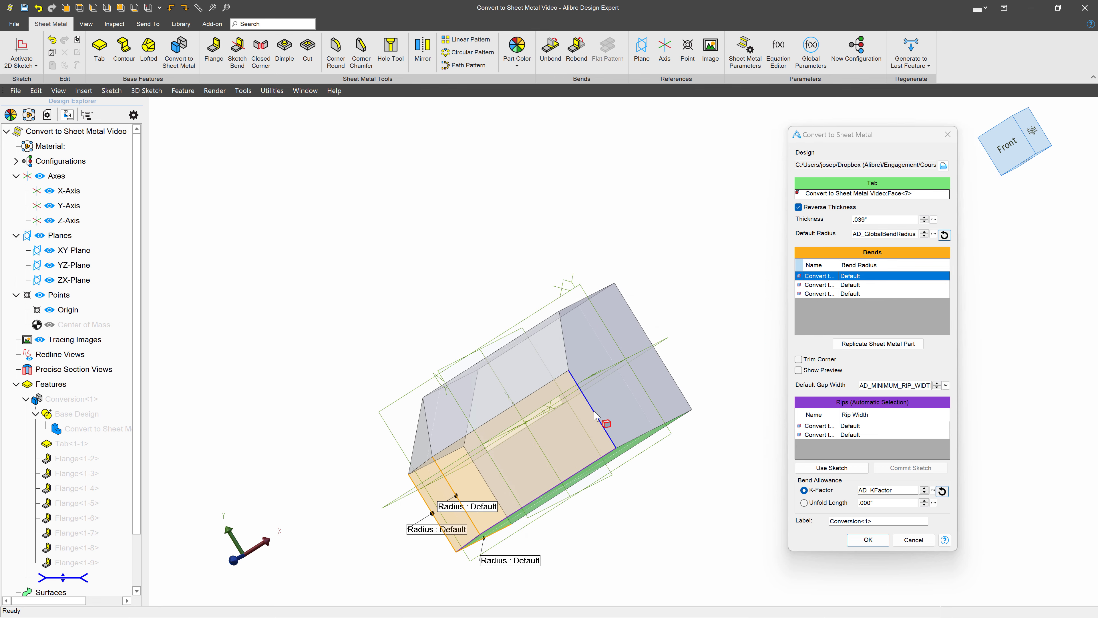
{"action": "left_click", "coordinate": [595, 416]}
{"action": "middle_click_drag", "start_coordinate": [595, 415], "coordinate": [586, 480]}
{"action": "left_click", "coordinate": [569, 438]}
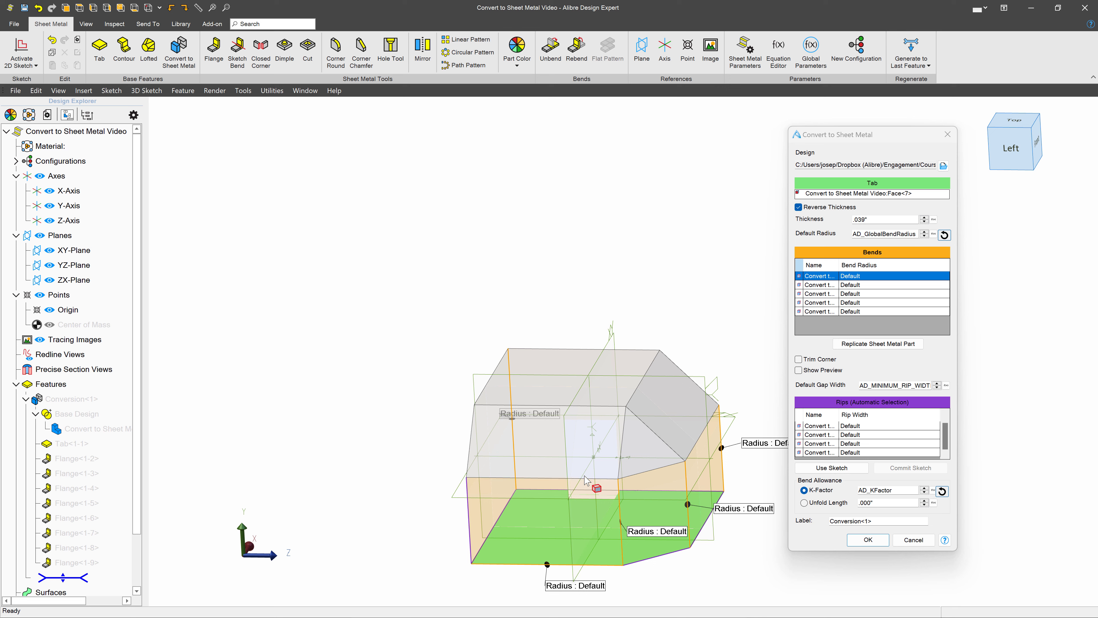
Add bends between the side wall and its sloped face and along both sloped-face edges of the triangular corner, and apply the conversion.
{"action": "left_click", "coordinate": [590, 478]}
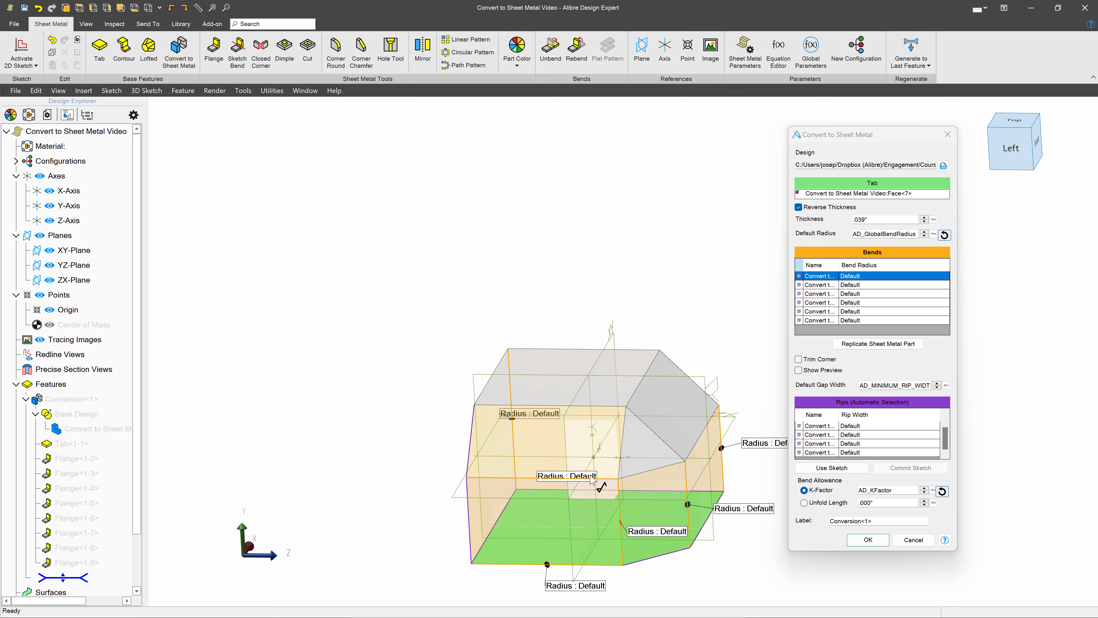
{"action": "left_click", "coordinate": [621, 452]}
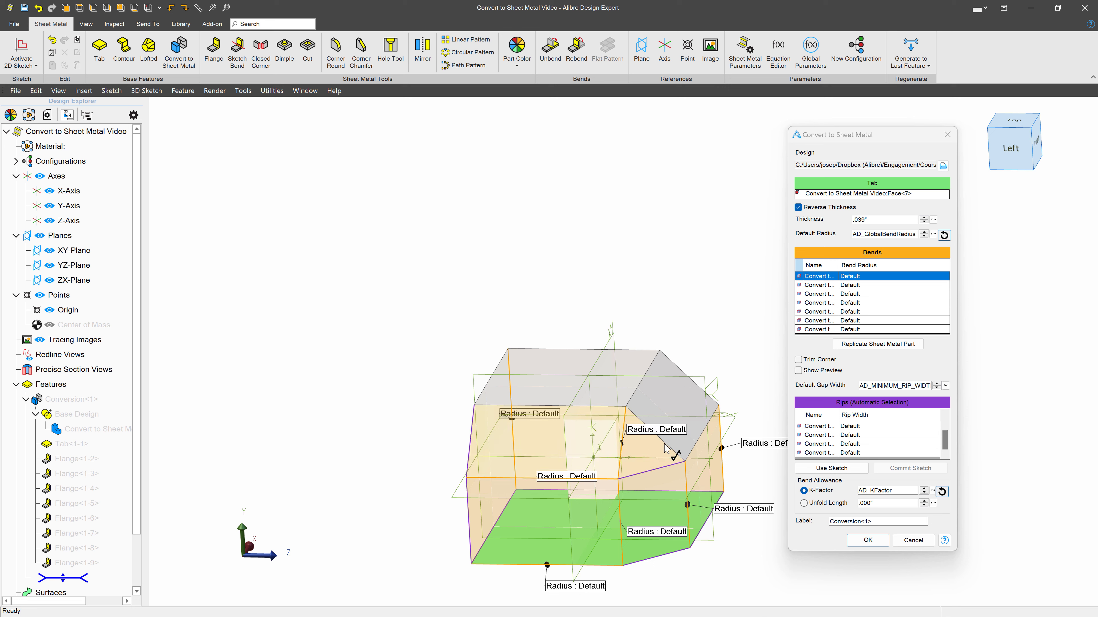
{"action": "scroll", "coordinate": [666, 448], "scroll_direction": "up", "scroll_amount": 3}
{"action": "left_click", "coordinate": [646, 455]}
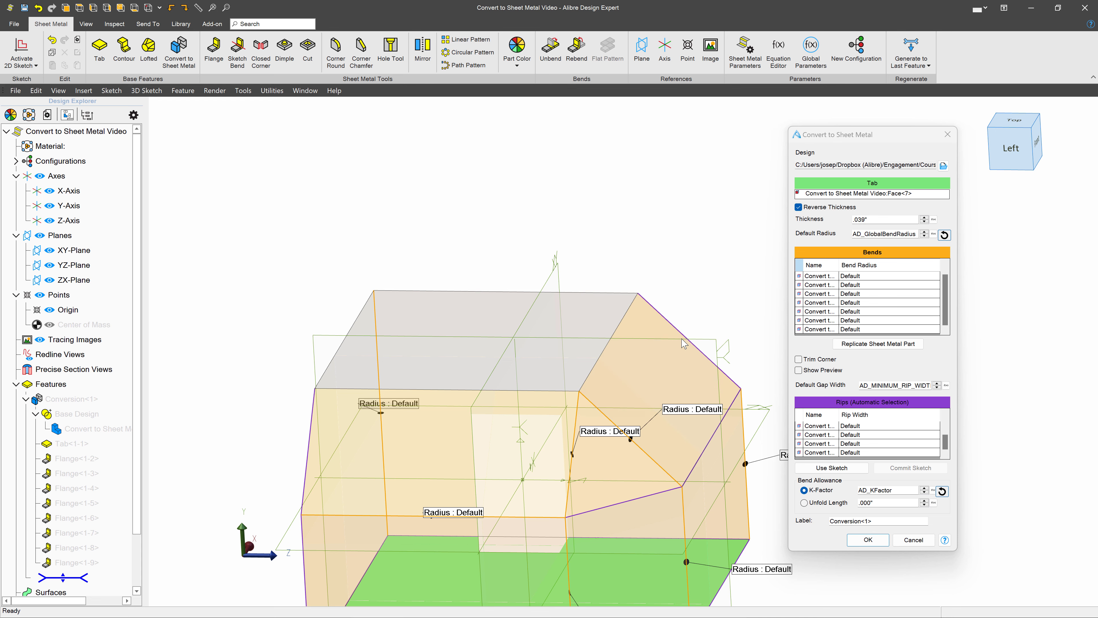
{"action": "middle_click_drag", "start_coordinate": [681, 339], "coordinate": [668, 352]}
{"action": "scroll", "coordinate": [424, 410], "scroll_direction": "down", "scroll_amount": 4}
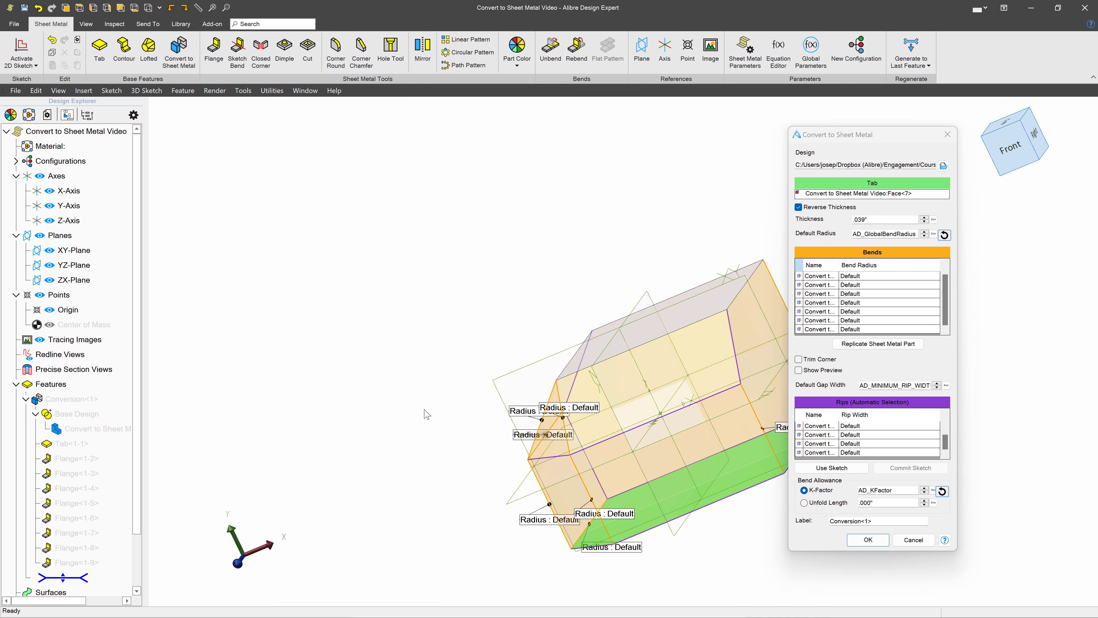
{"action": "left_click", "coordinate": [867, 539]}
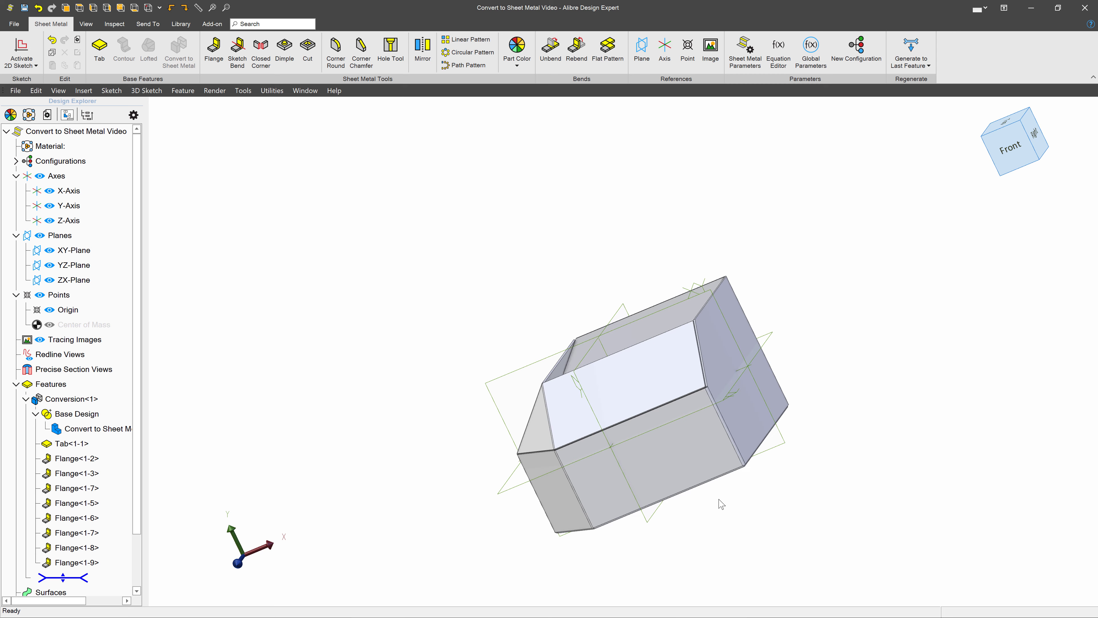
Unfold the reconverted part into its flat pattern and view the layout nearly face-on.
{"action": "middle_click_drag", "start_coordinate": [721, 503], "coordinate": [746, 500]}
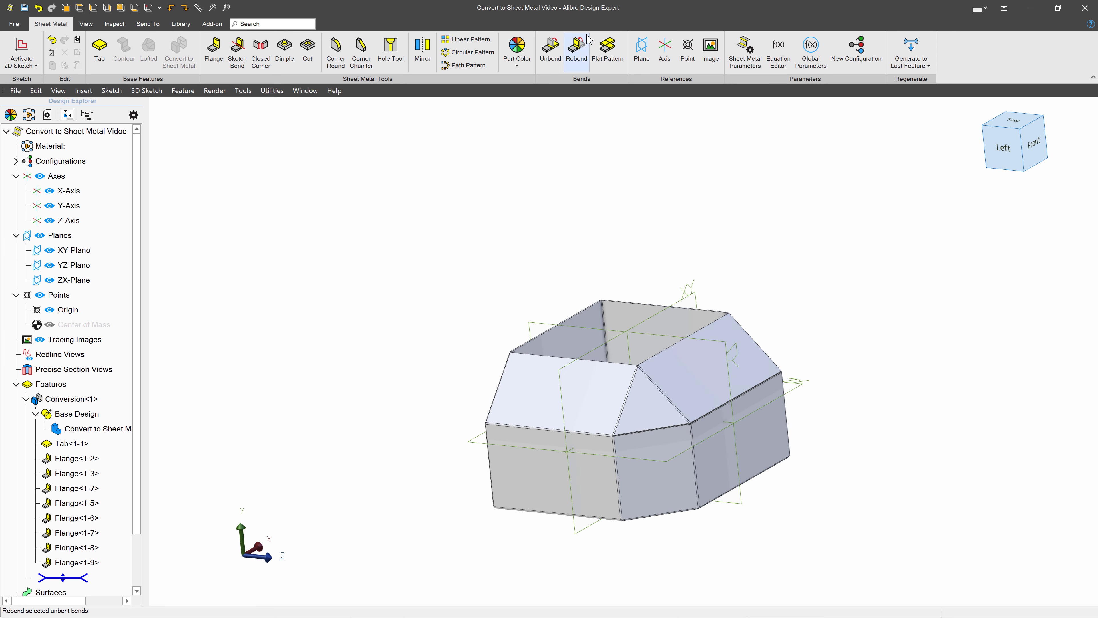
{"action": "left_click", "coordinate": [607, 47]}
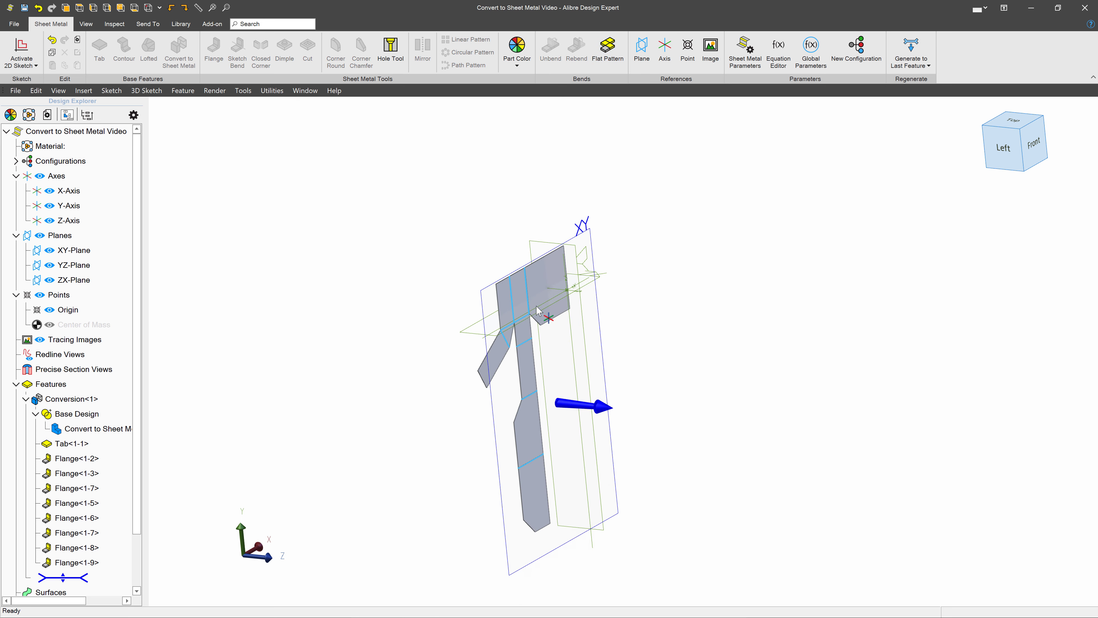
{"action": "scroll", "coordinate": [537, 310], "scroll_direction": "down", "scroll_amount": 2}
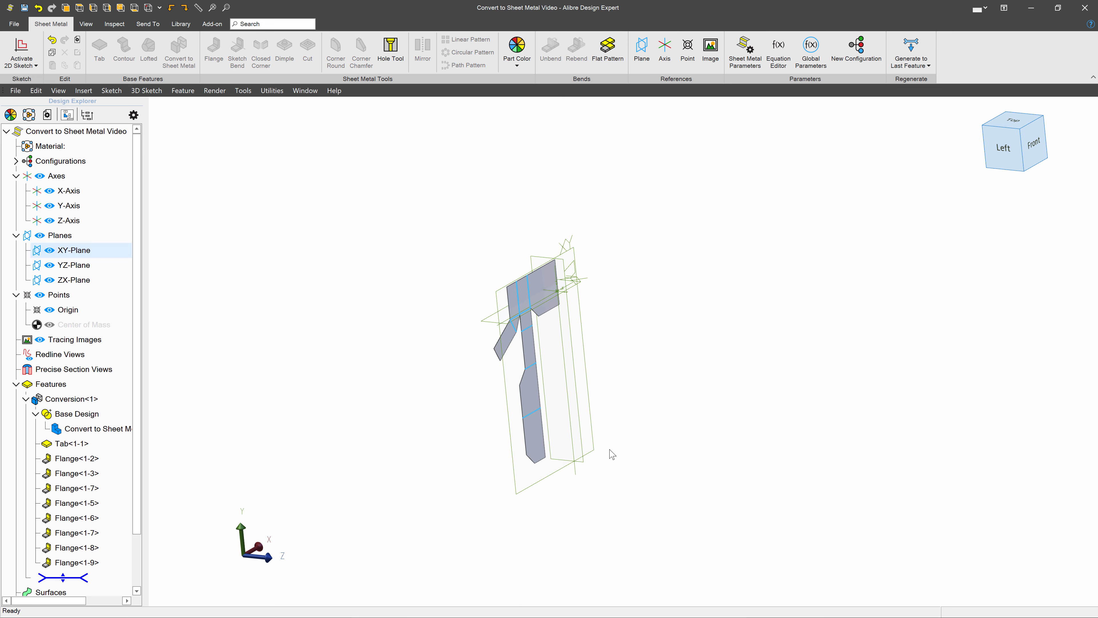
{"action": "middle_click_drag", "start_coordinate": [583, 325], "coordinate": [562, 333]}
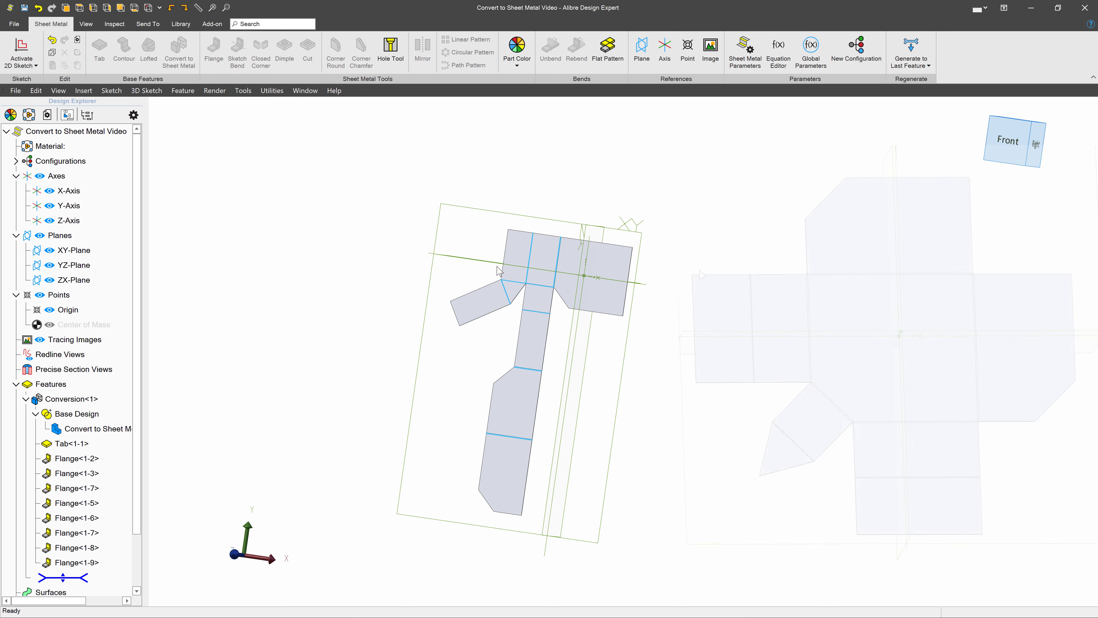
{"action": "scroll", "coordinate": [562, 338], "scroll_direction": "up", "scroll_amount": 3}
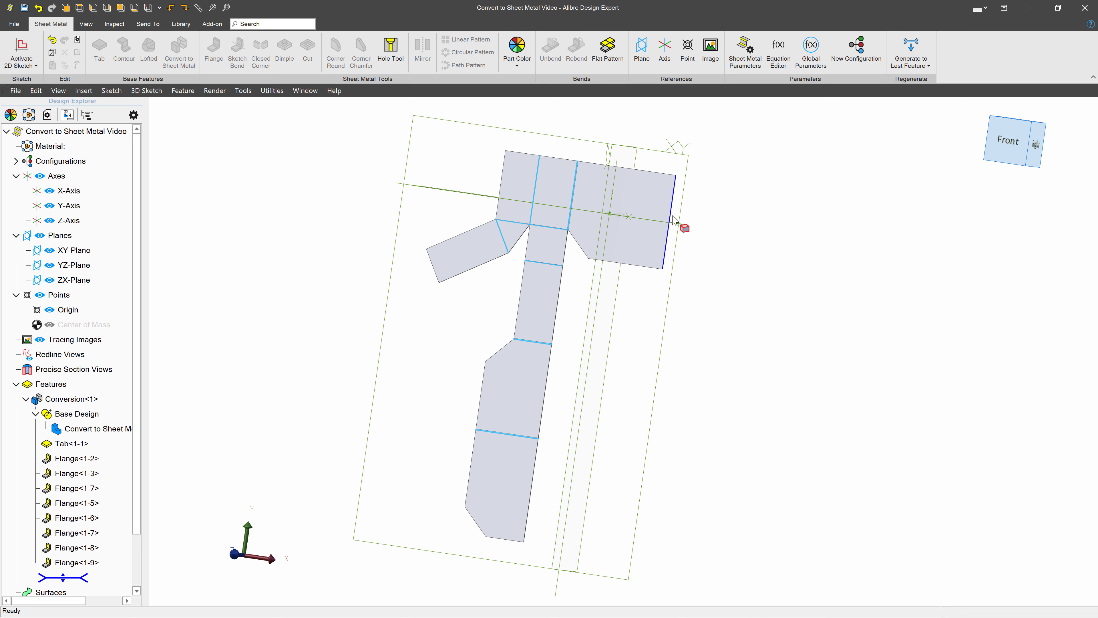
{"action": "left_click", "coordinate": [573, 473]}
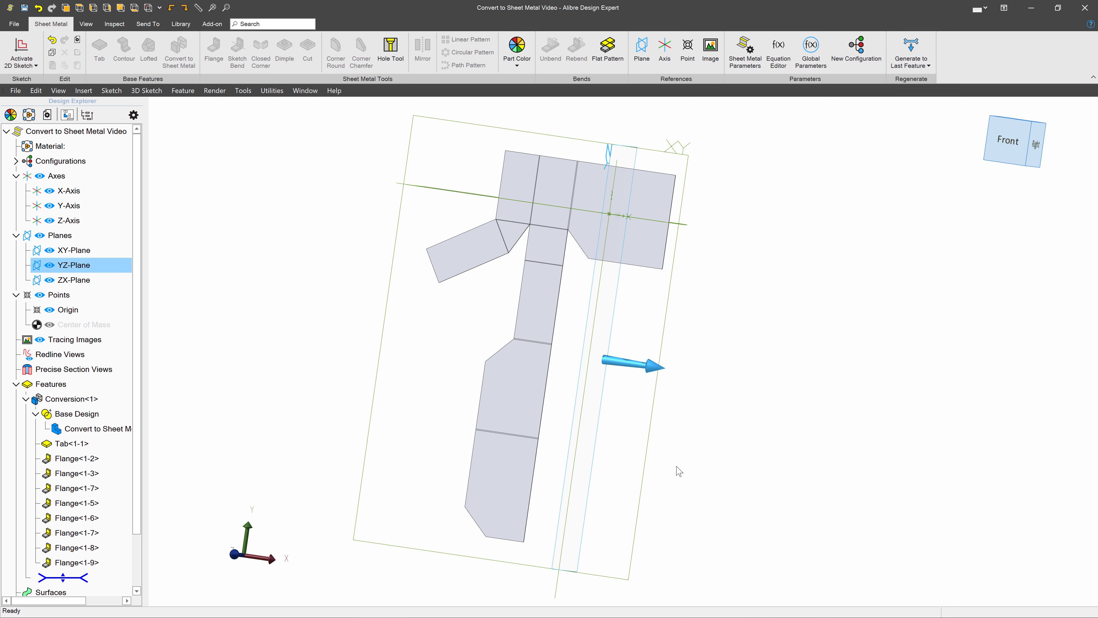
{"action": "left_click", "coordinate": [713, 460]}
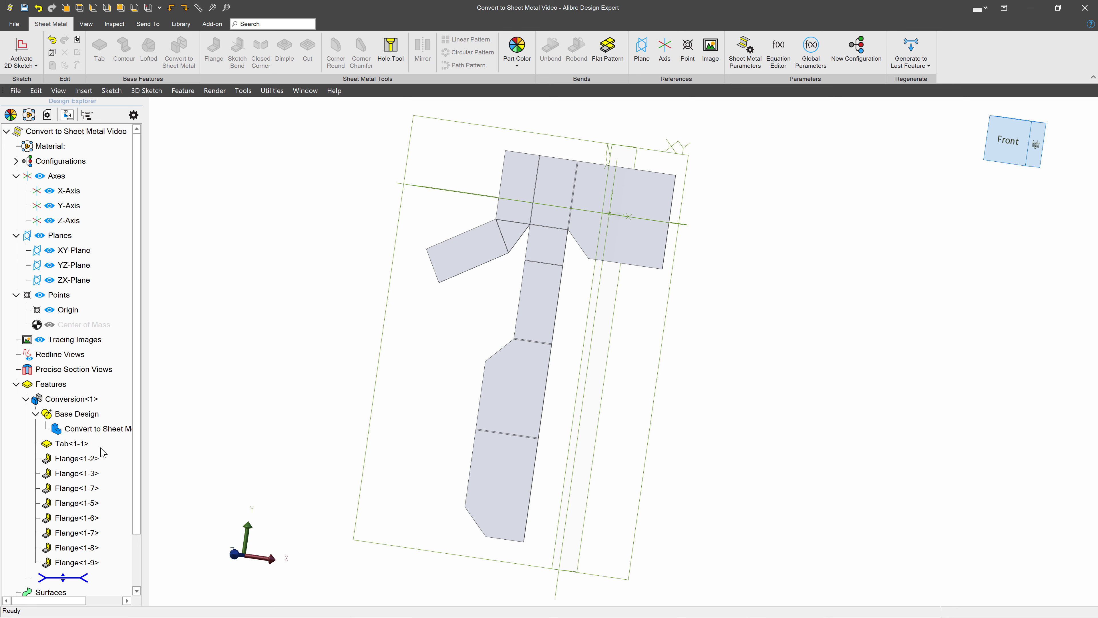
{"action": "right_click", "coordinate": [55, 402]}
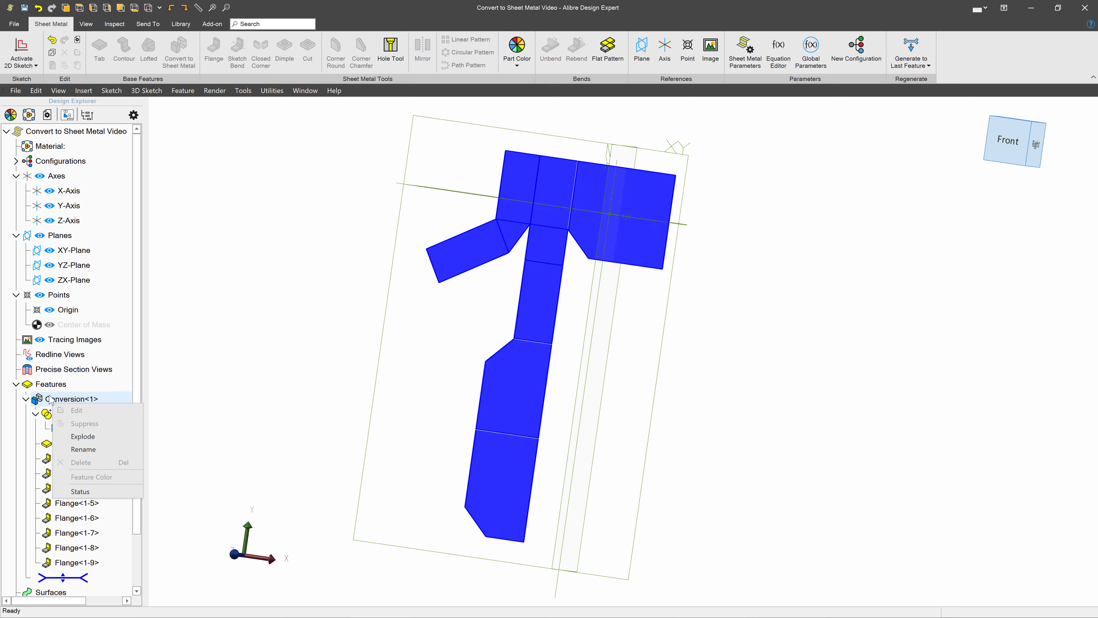
{"action": "left_click", "coordinate": [232, 399]}
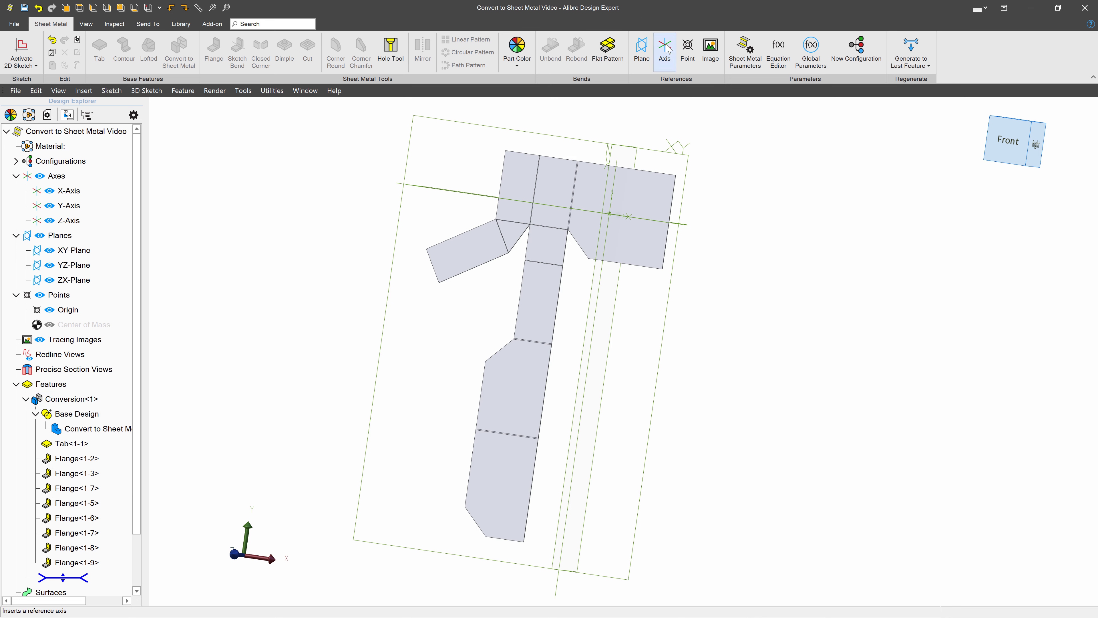